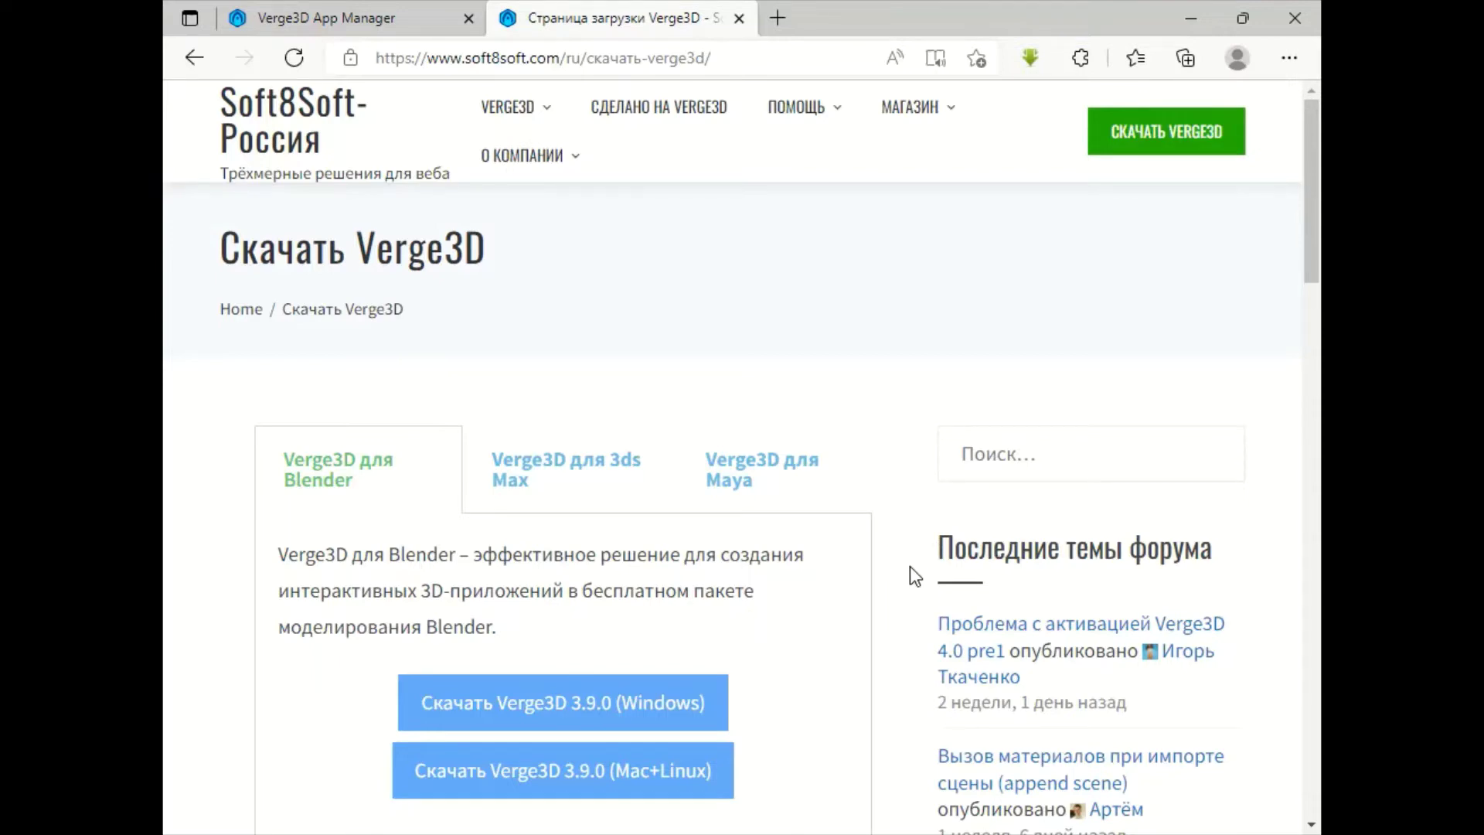
Step: Scroll through the Verge3D 3.9.0 for Blender download and getting-started info, then back to top
{"action": "scroll", "coordinate": [910, 567], "scroll_direction": "down", "scroll_amount": 3}
{"action": "scroll", "coordinate": [910, 569], "scroll_direction": "down", "scroll_amount": 1}
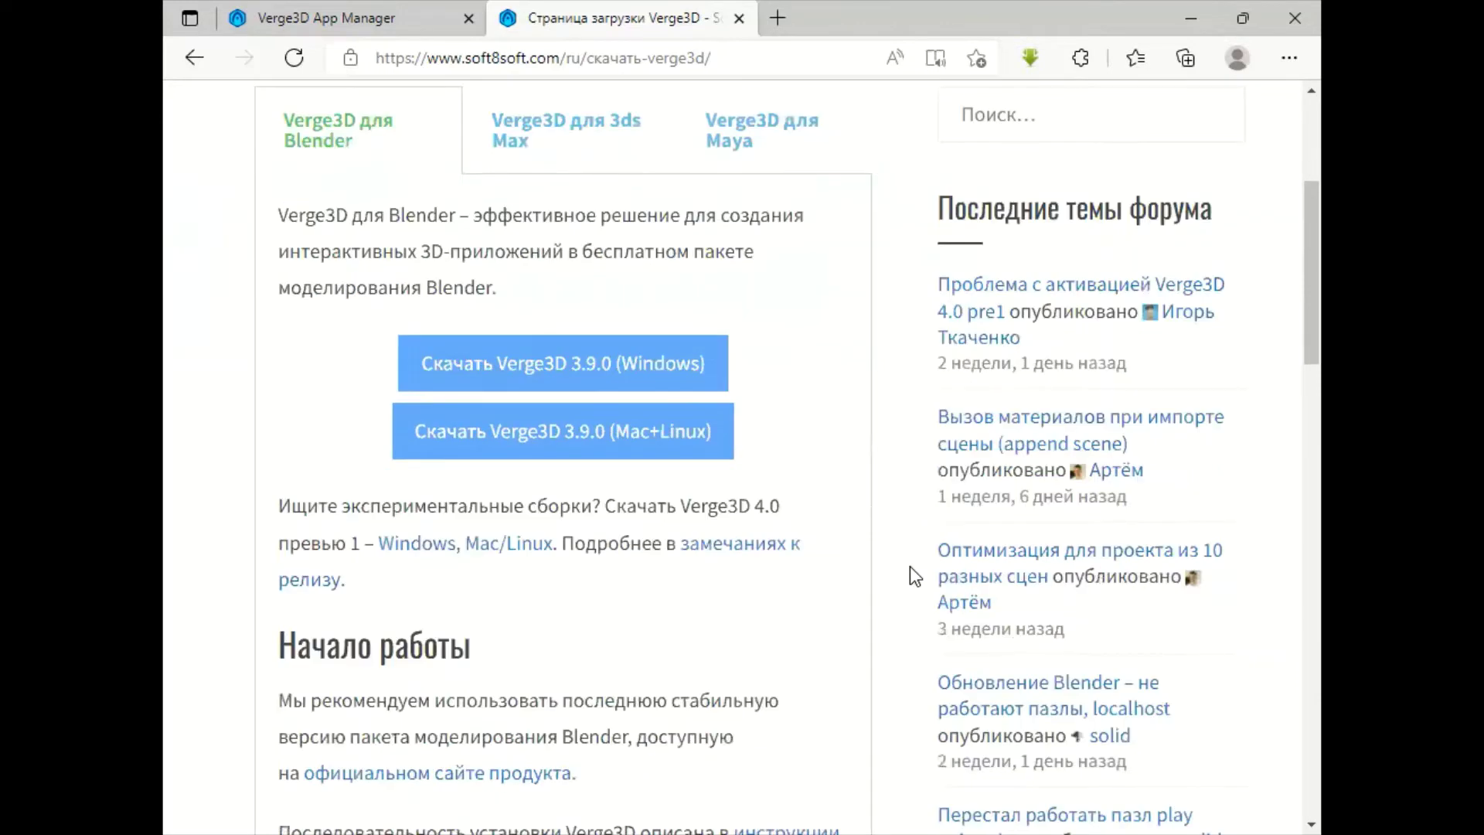
{"action": "scroll", "coordinate": [909, 565], "scroll_direction": "down", "scroll_amount": 1}
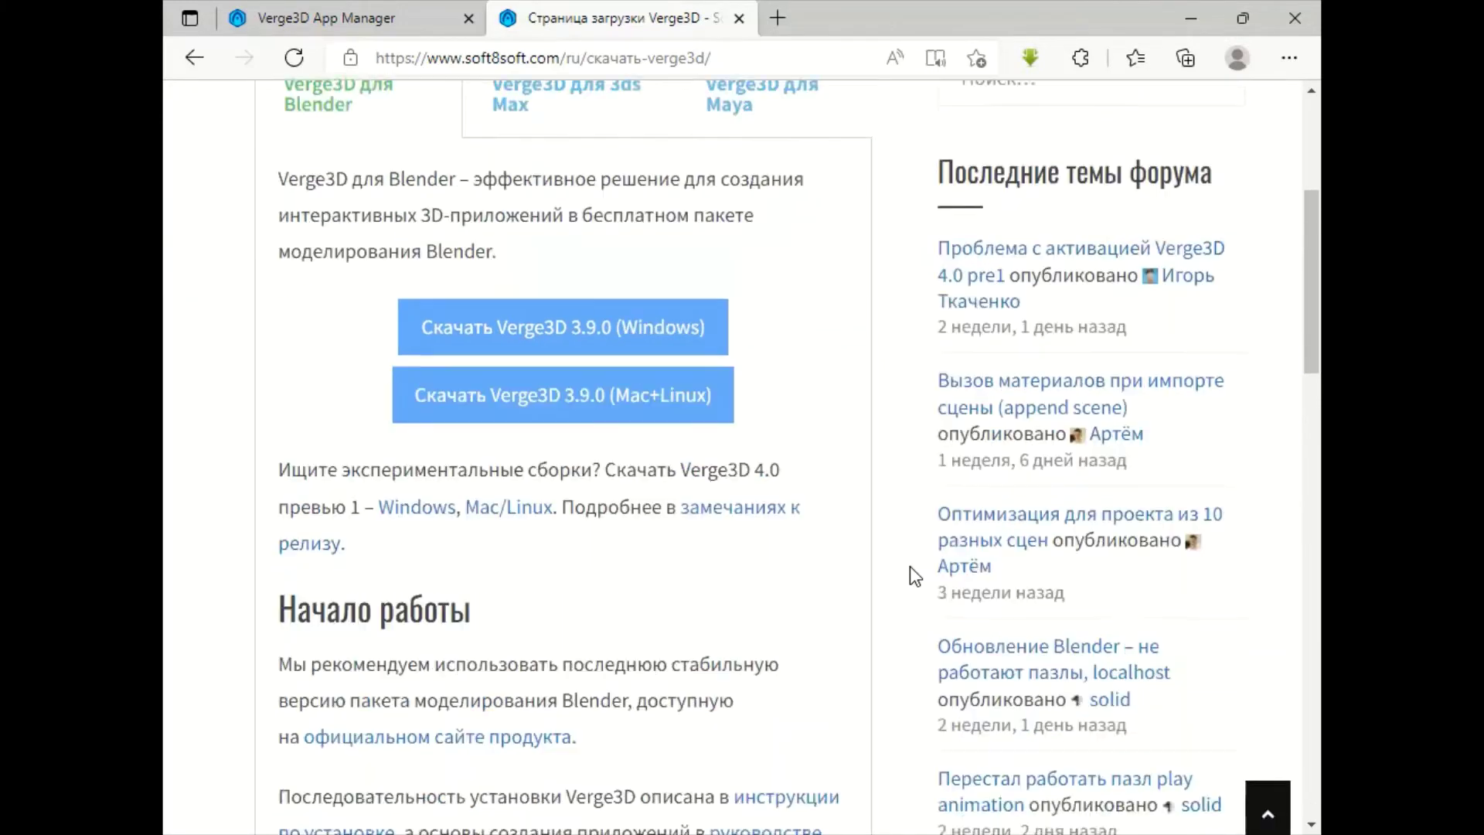
{"action": "scroll", "coordinate": [910, 565], "scroll_direction": "up", "scroll_amount": 4}
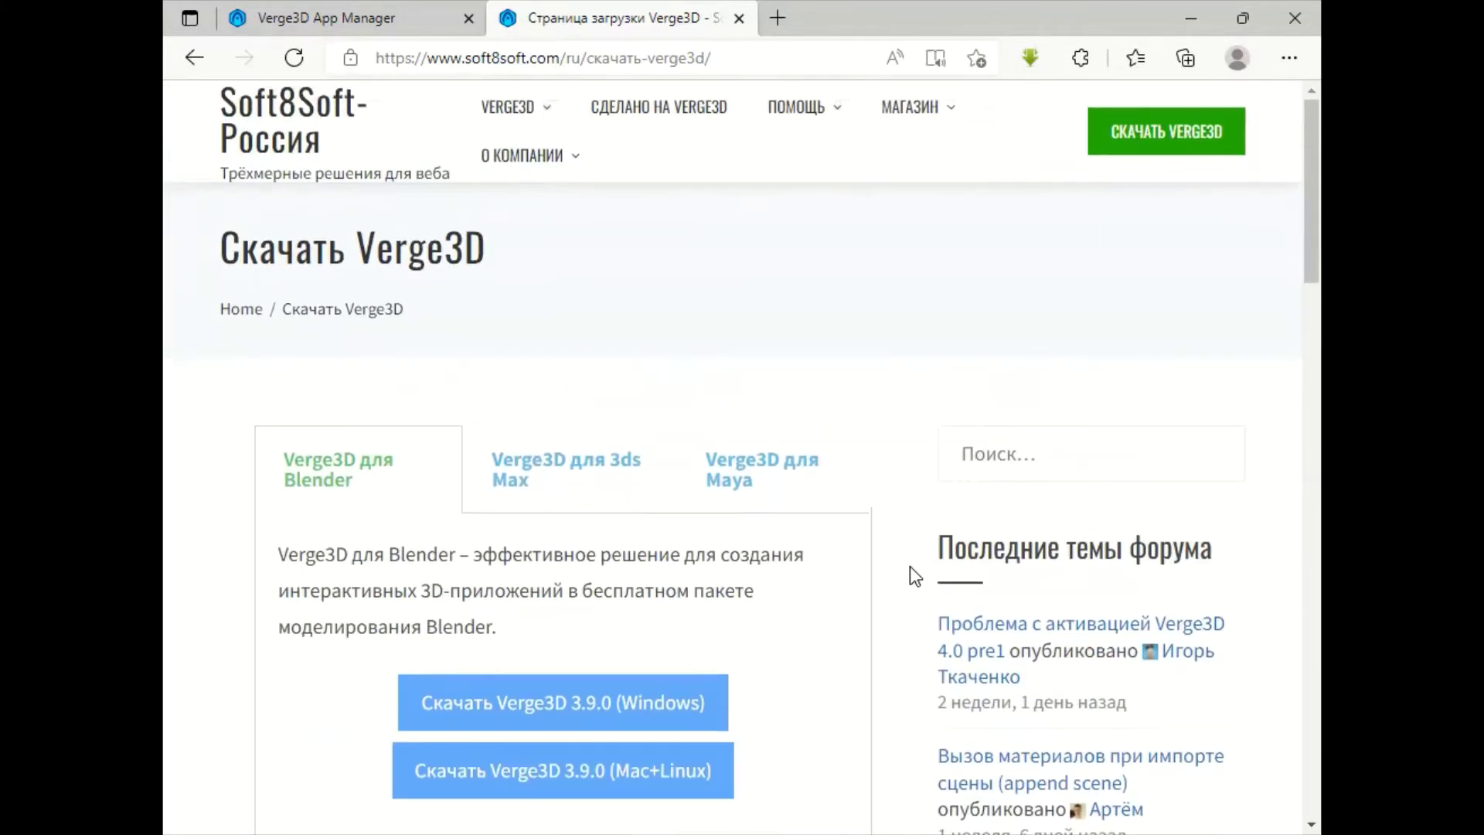
Step: Minimize the Edge browser to reveal Blender with its default cube scene
{"action": "left_click", "coordinate": [1188, 22]}
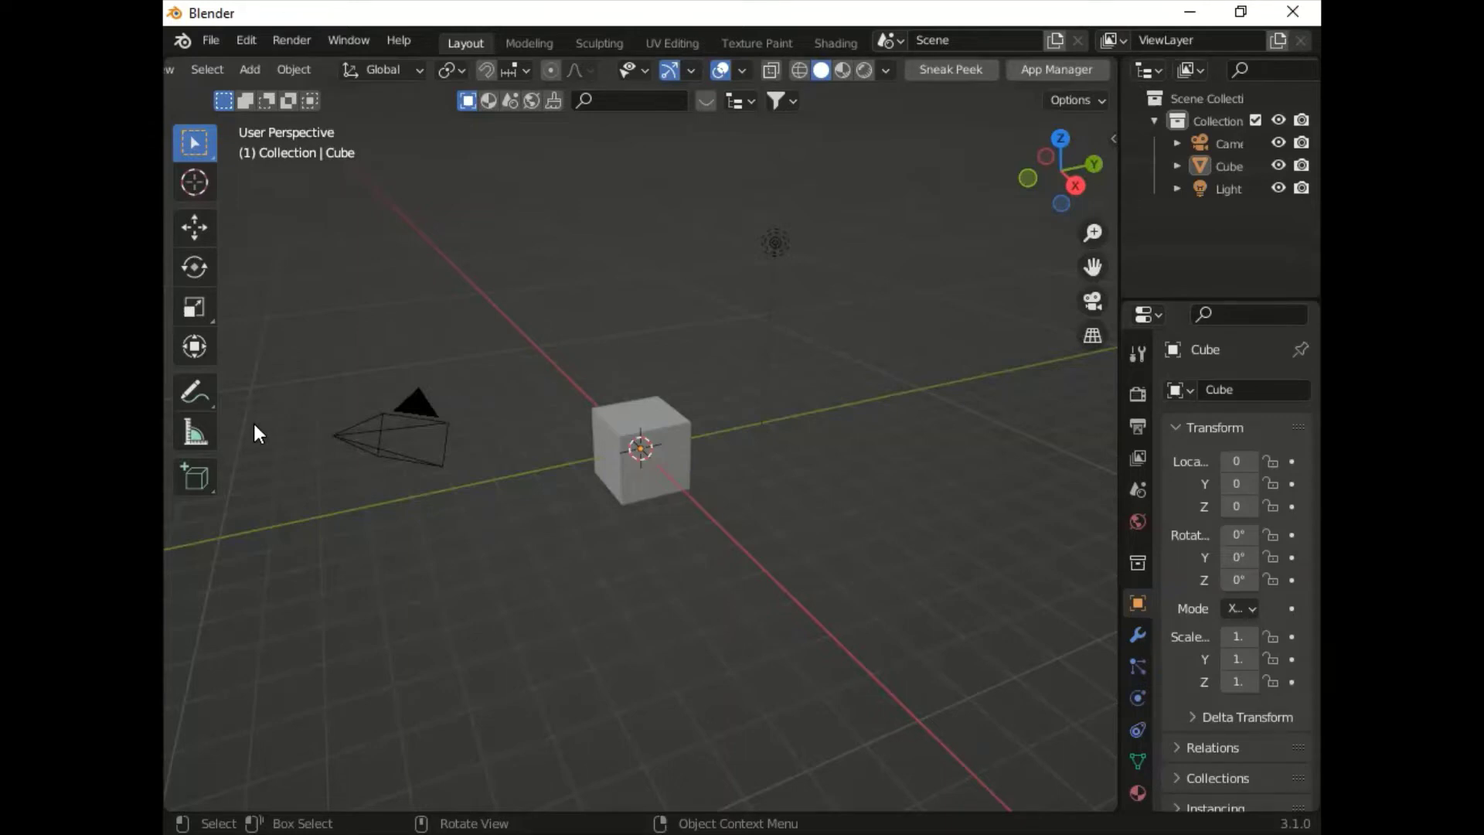
Step: Search Blender's Add-ons preferences for 'aver', confirm Verge3D is checked, and close Preferences
{"action": "left_click", "coordinate": [245, 39]}
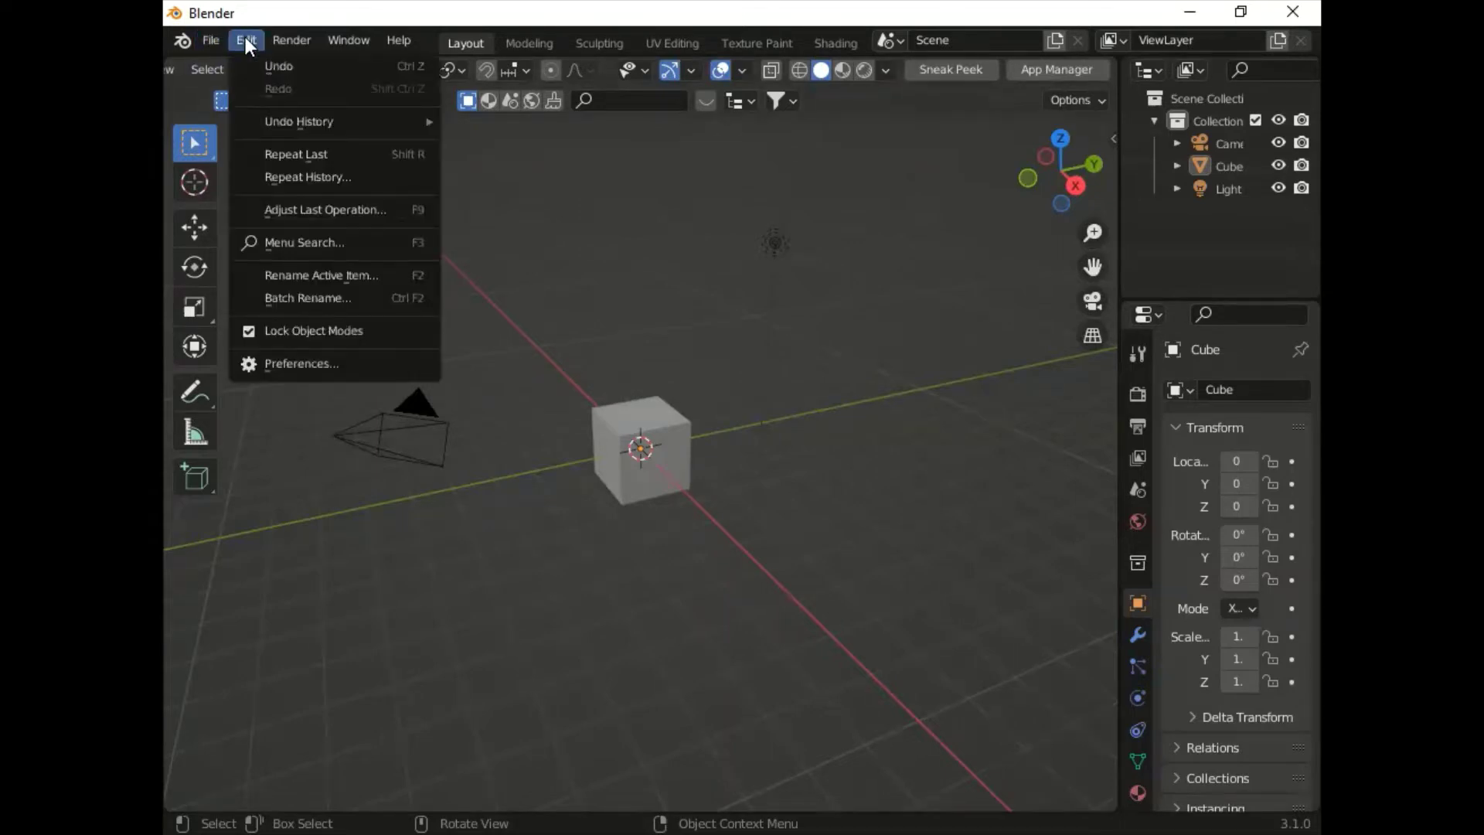
{"action": "left_click", "coordinate": [302, 369]}
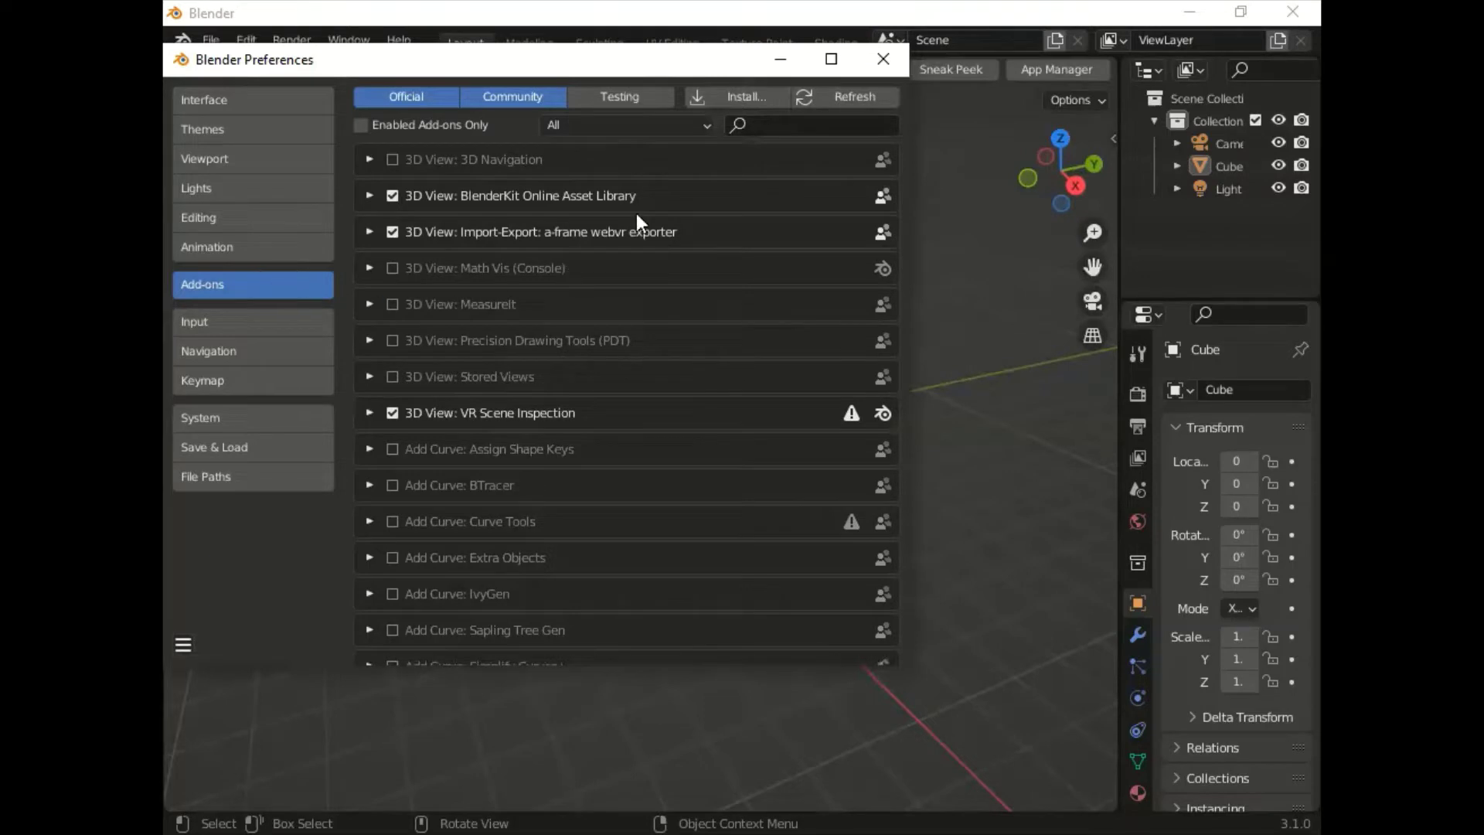
{"action": "left_click", "coordinate": [761, 121]}
{"action": "type", "text": "a"}
{"action": "type", "text": "ver"}
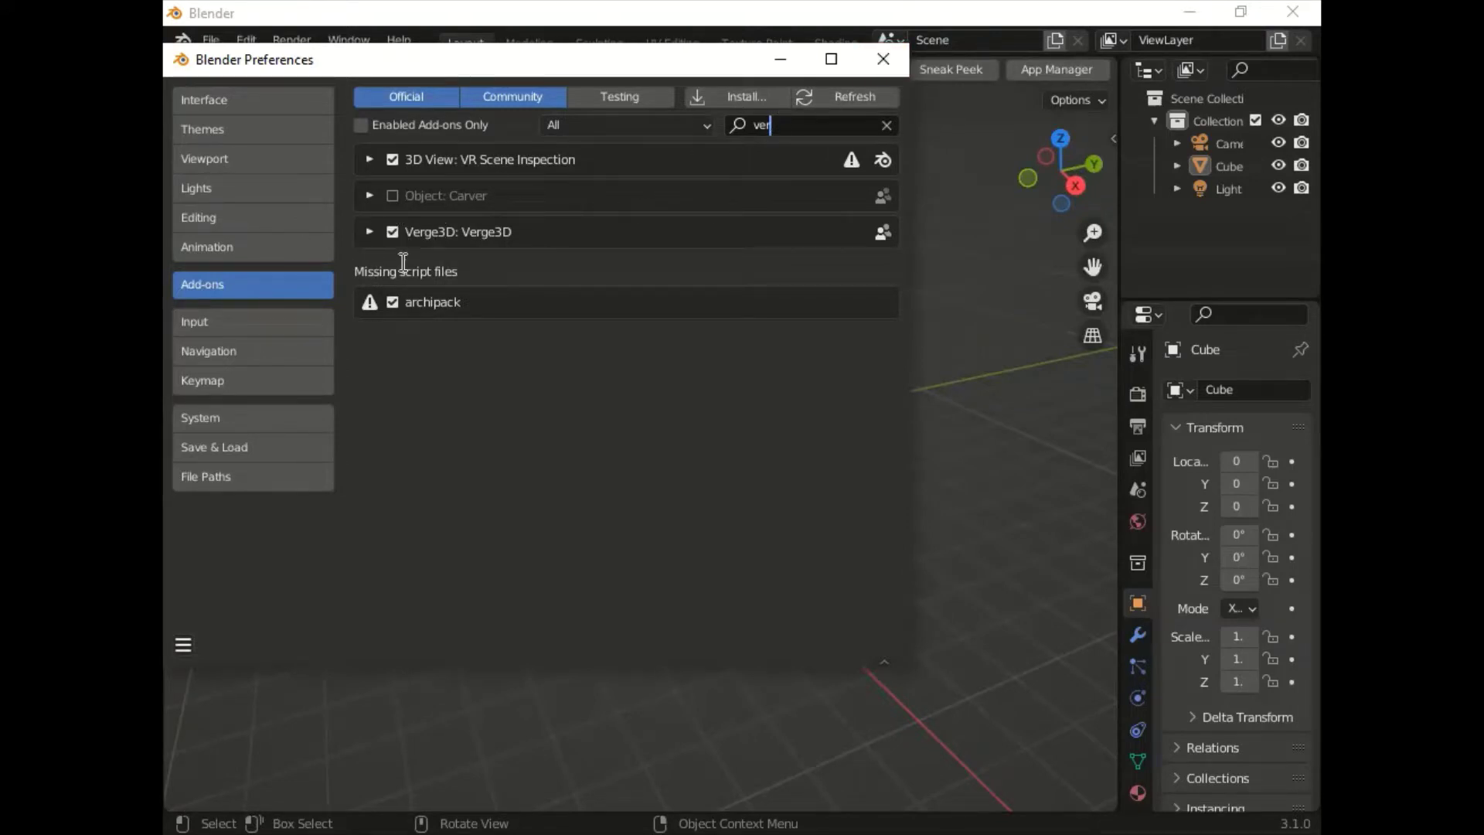
{"action": "left_click", "coordinate": [874, 66]}
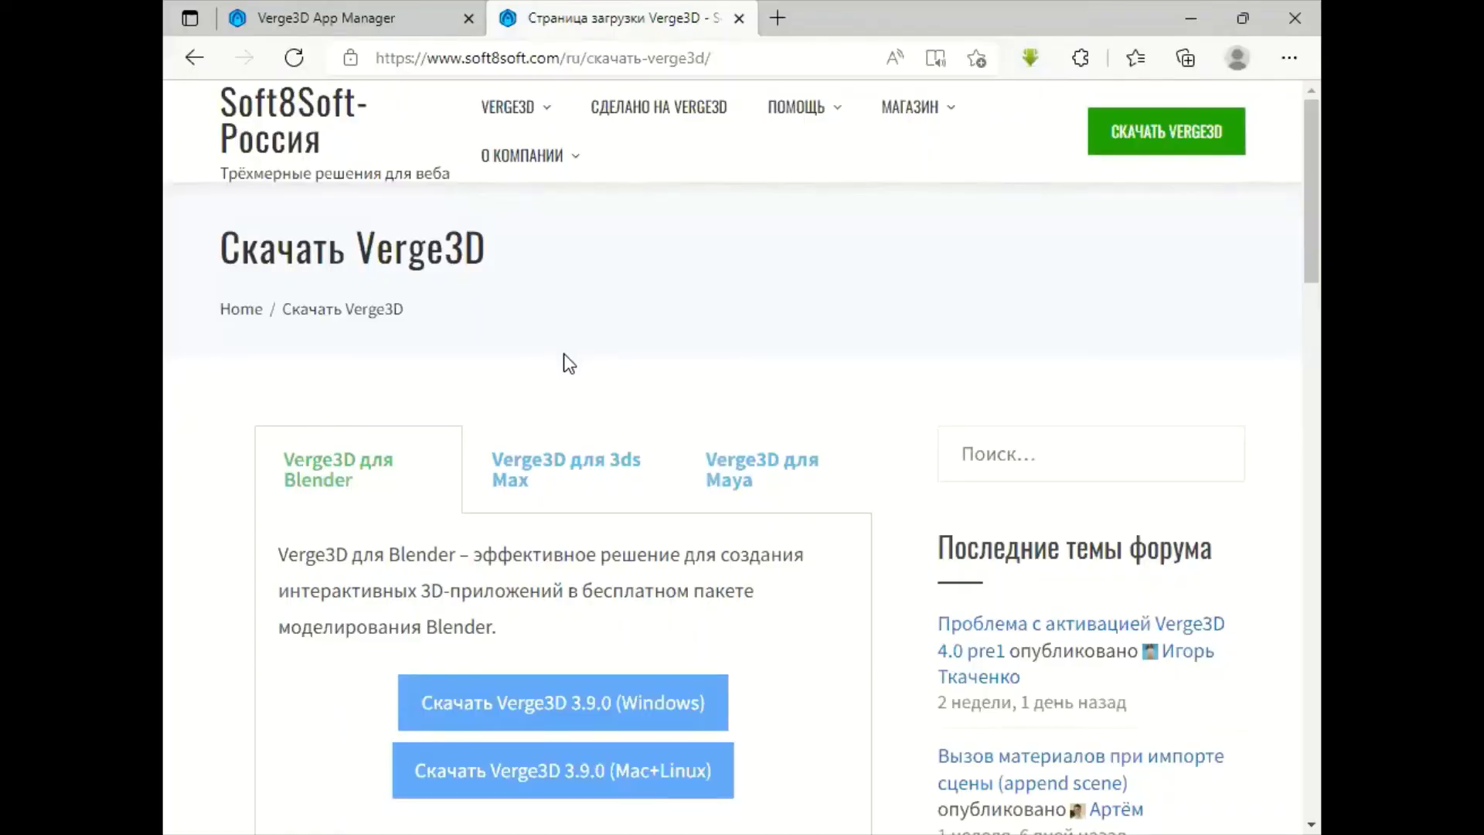
Step: Switch to the App Manager tab and scroll its app list from Arcade Racing to Video Texture
{"action": "left_click", "coordinate": [387, 4]}
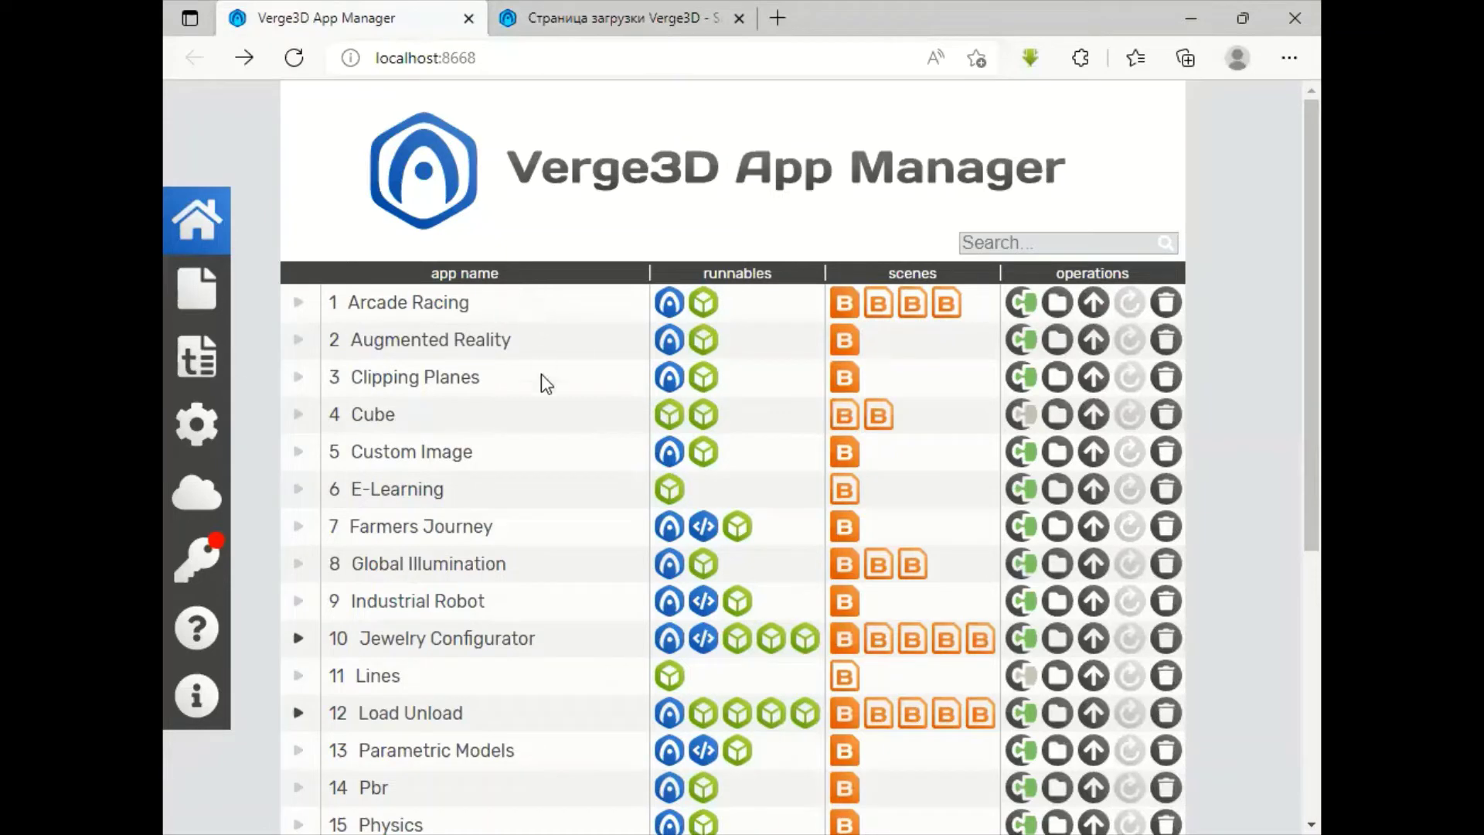
{"action": "scroll", "coordinate": [1223, 441], "scroll_direction": "down", "scroll_amount": 5}
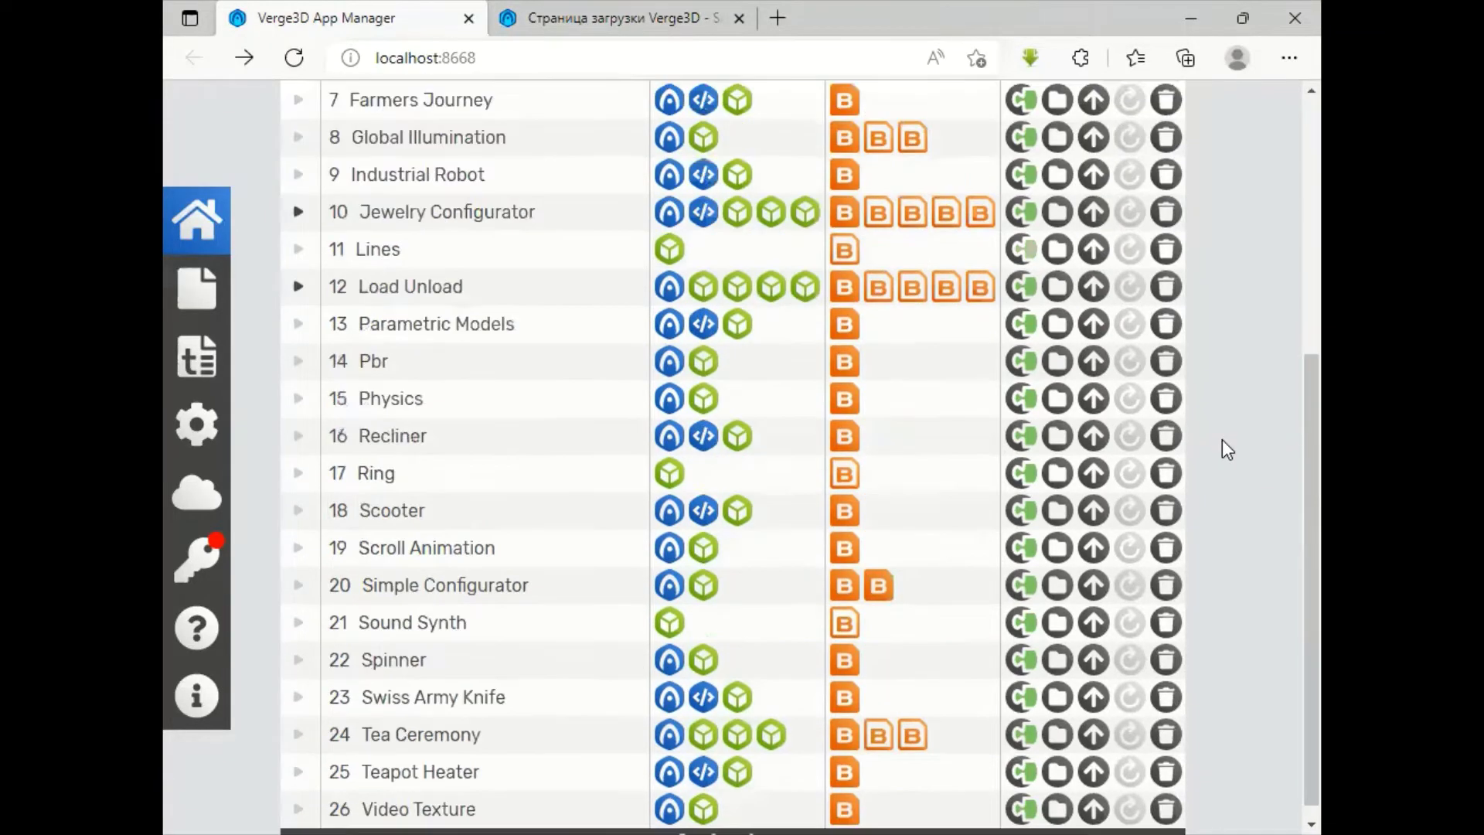
{"action": "scroll", "coordinate": [1222, 439], "scroll_direction": "down", "scroll_amount": 1}
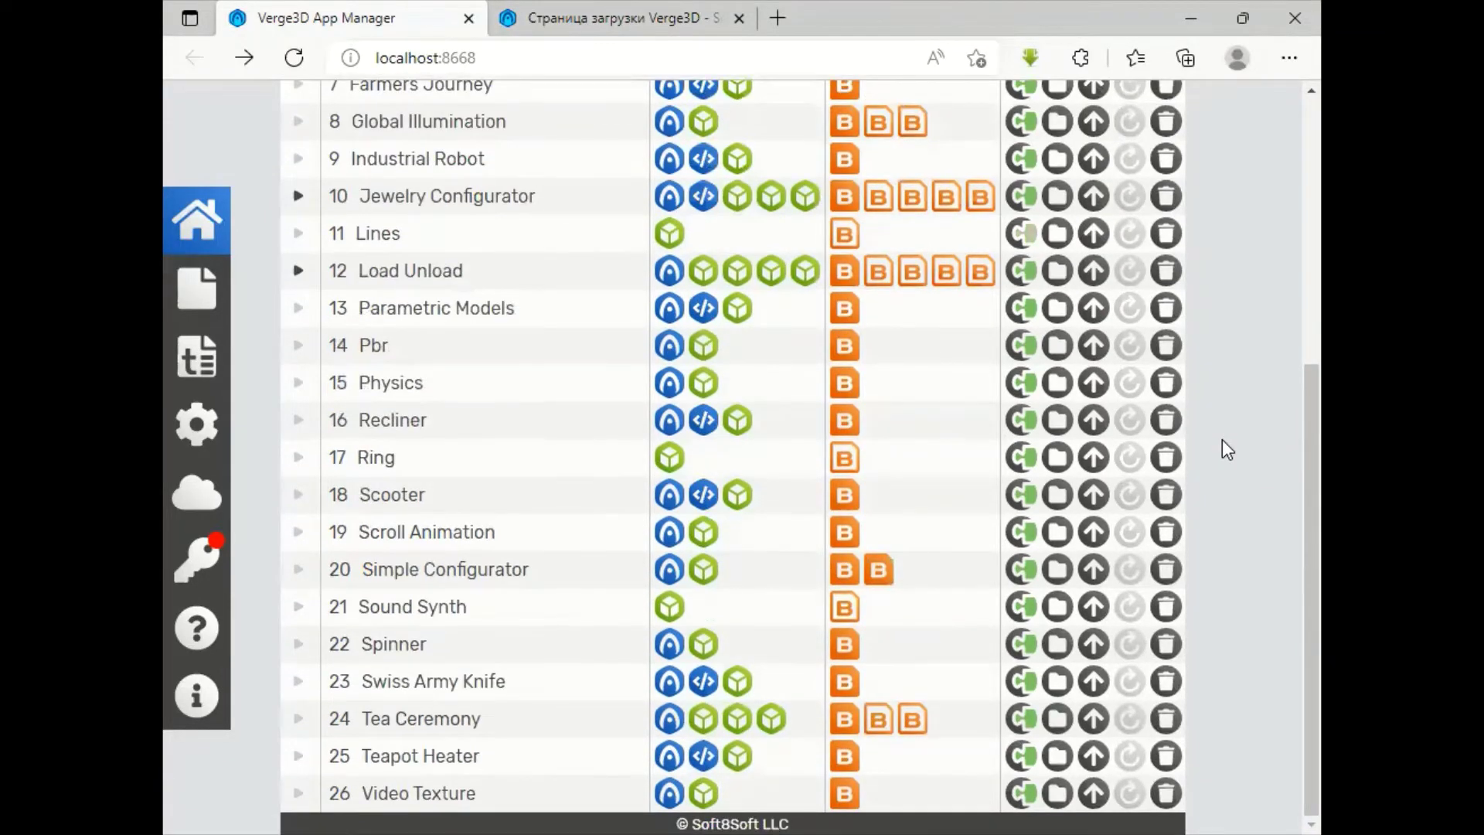
{"action": "scroll", "coordinate": [1222, 439], "scroll_direction": "up", "scroll_amount": 5}
{"action": "scroll", "coordinate": [987, 573], "scroll_direction": "down", "scroll_amount": 5}
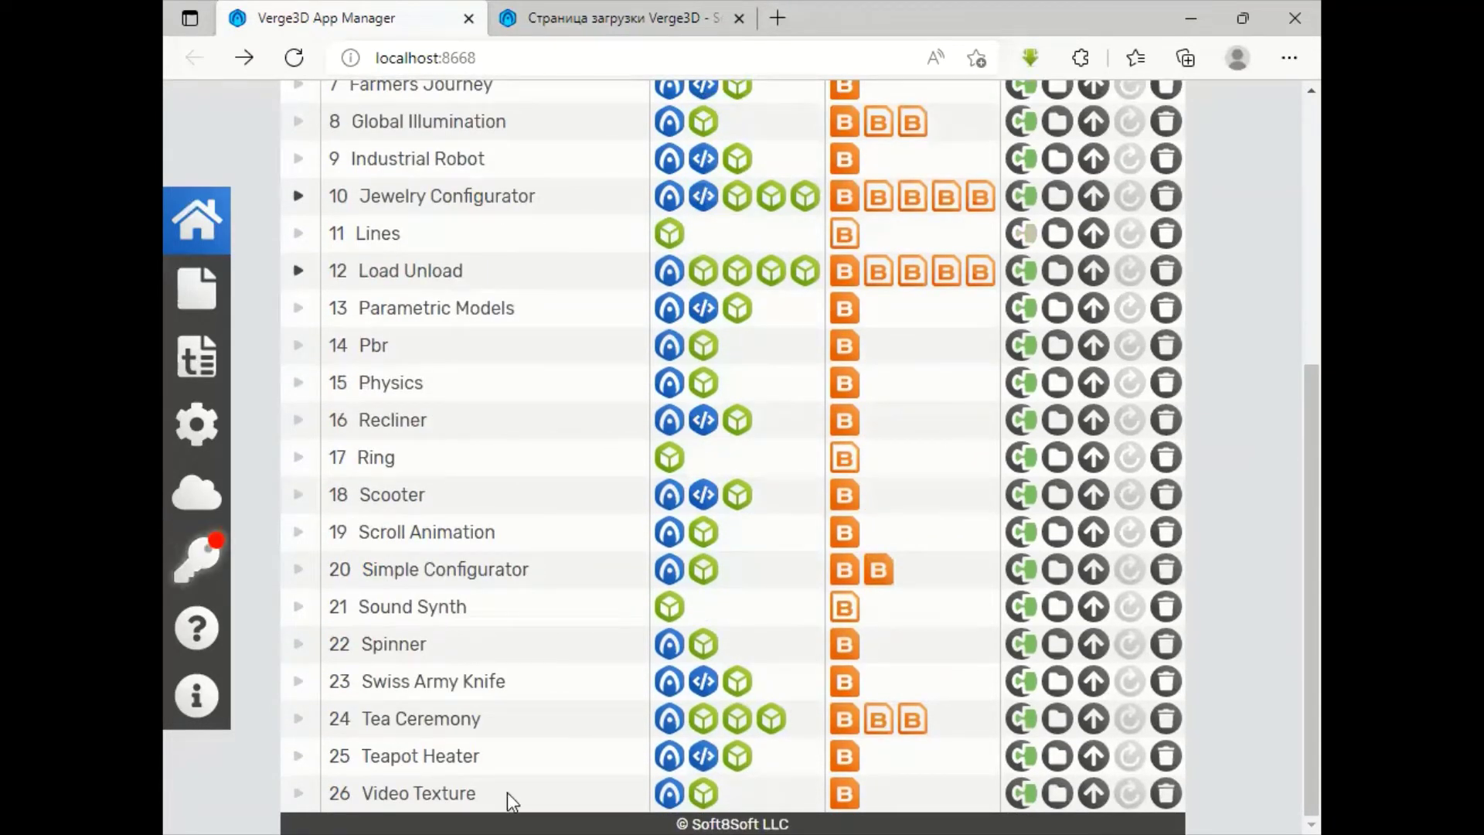
{"action": "scroll", "coordinate": [507, 792], "scroll_direction": "up", "scroll_amount": 5}
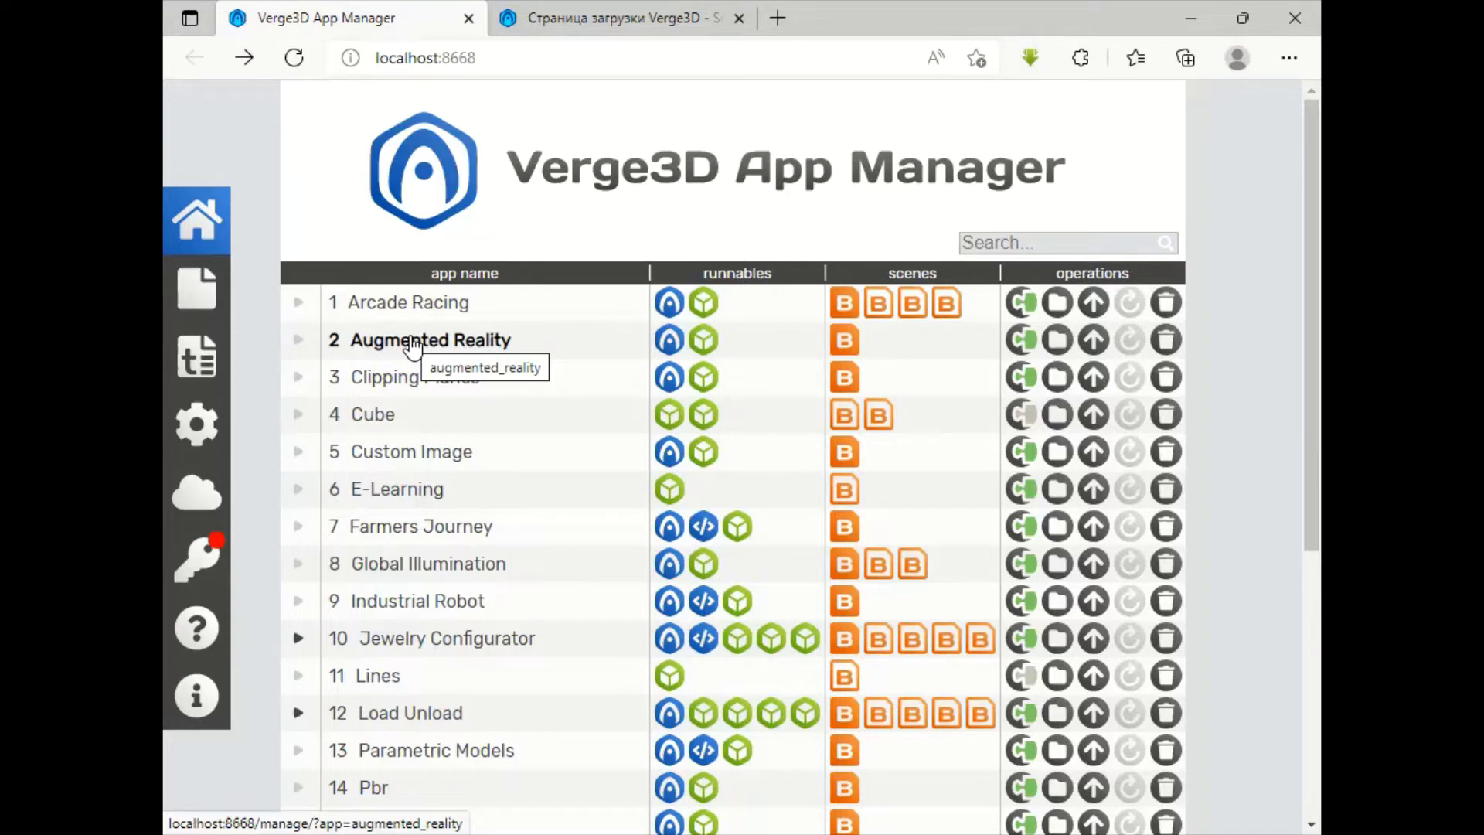
{"action": "left_click", "coordinate": [412, 347]}
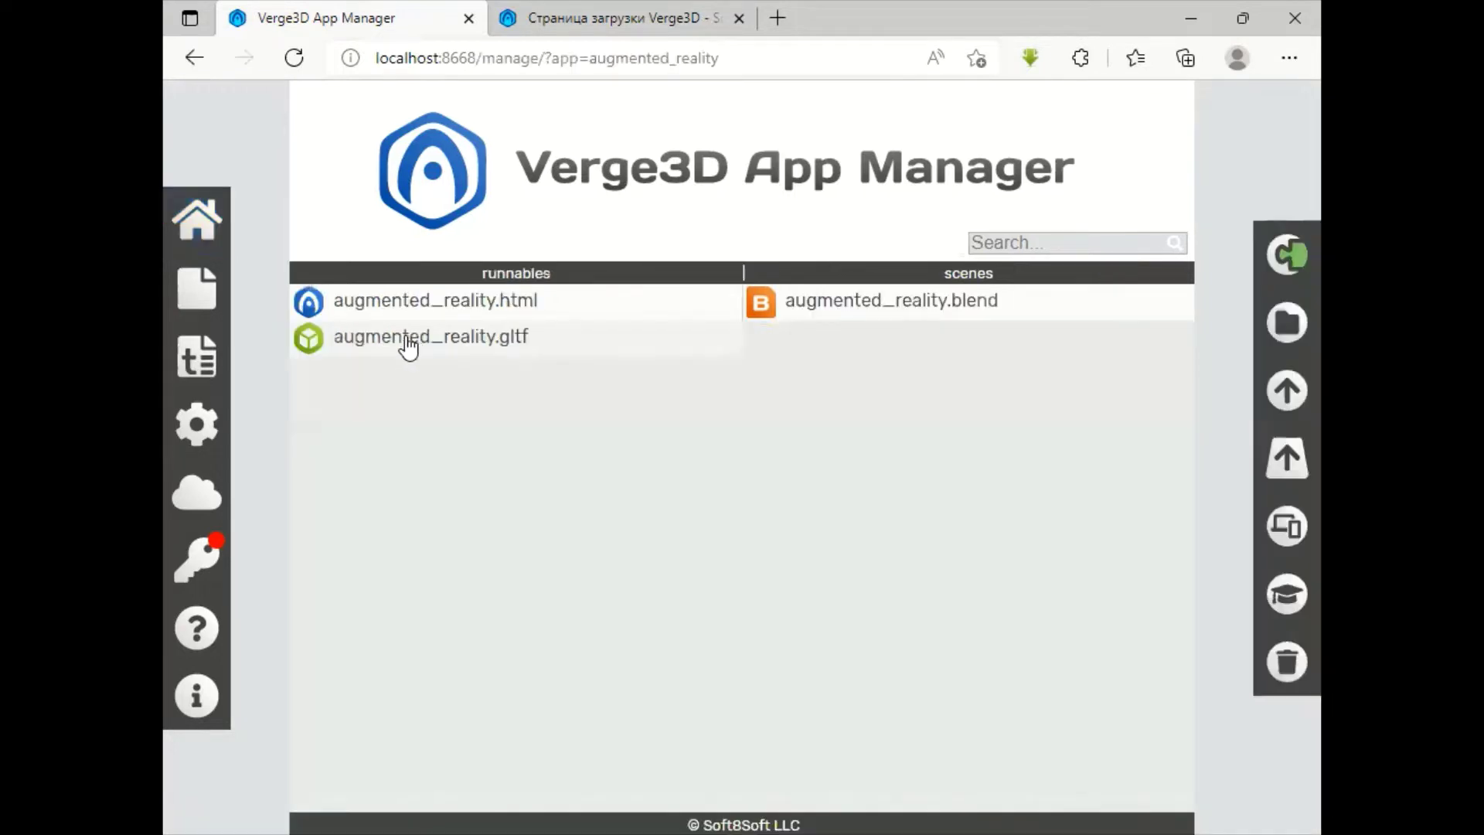
{"action": "left_click", "coordinate": [182, 43]}
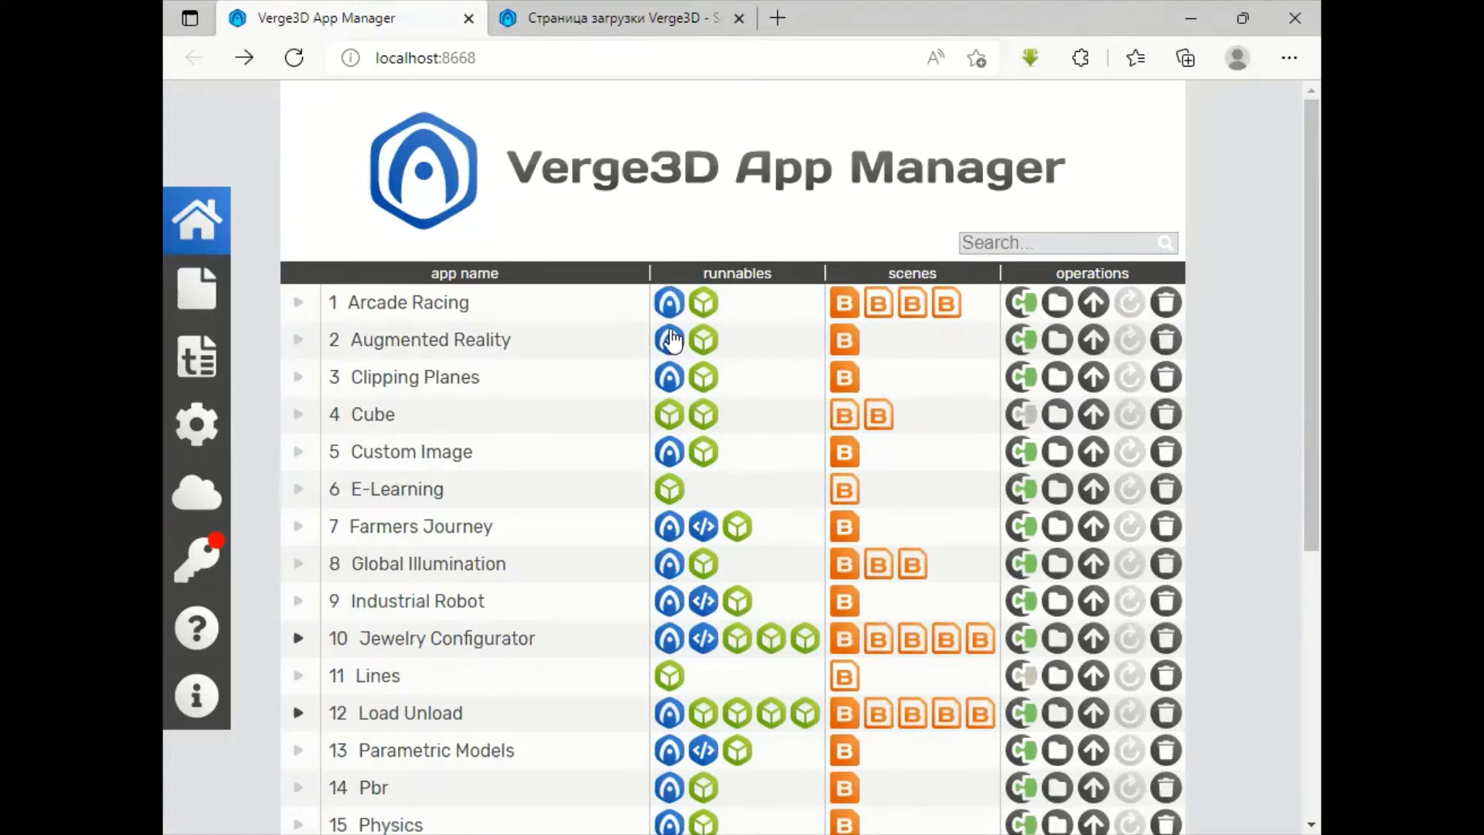
{"action": "left_click", "coordinate": [706, 337]}
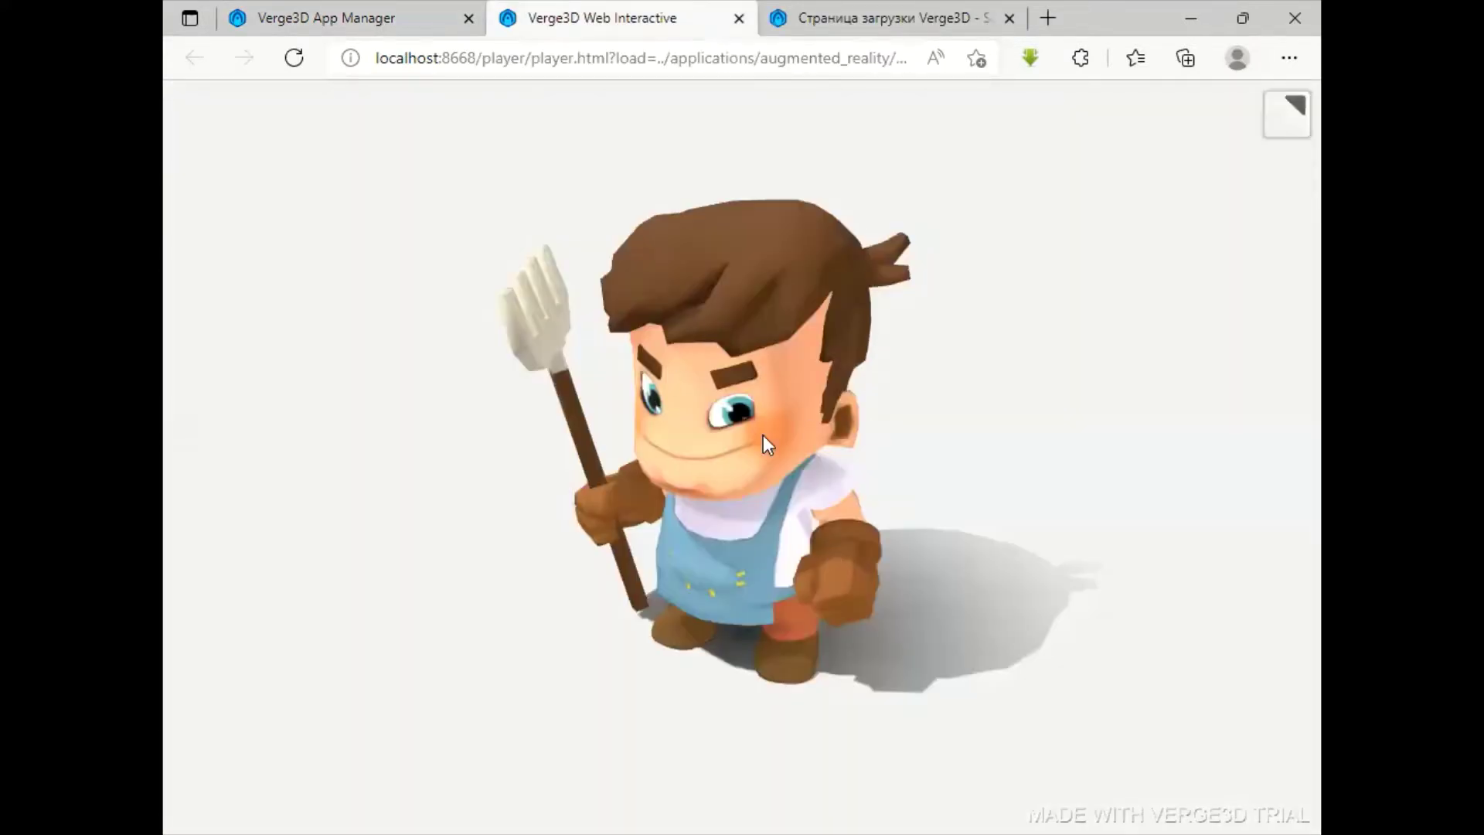
{"action": "mouse_move", "coordinate": [767, 431]}
{"action": "left_mouse_down"}
{"action": "mouse_move", "coordinate": [927, 282]}
{"action": "mouse_move", "coordinate": [603, 205]}
{"action": "mouse_move", "coordinate": [600, 594]}
{"action": "mouse_move", "coordinate": [892, 391]}
{"action": "mouse_move", "coordinate": [927, 213]}
{"action": "mouse_move", "coordinate": [962, 235]}
{"action": "left_mouse_up"}
{"action": "mouse_move", "coordinate": [797, 246]}
{"action": "left_mouse_down"}
{"action": "mouse_move", "coordinate": [632, 261]}
{"action": "mouse_move", "coordinate": [625, 211]}
{"action": "mouse_move", "coordinate": [734, 213]}
{"action": "left_mouse_up"}
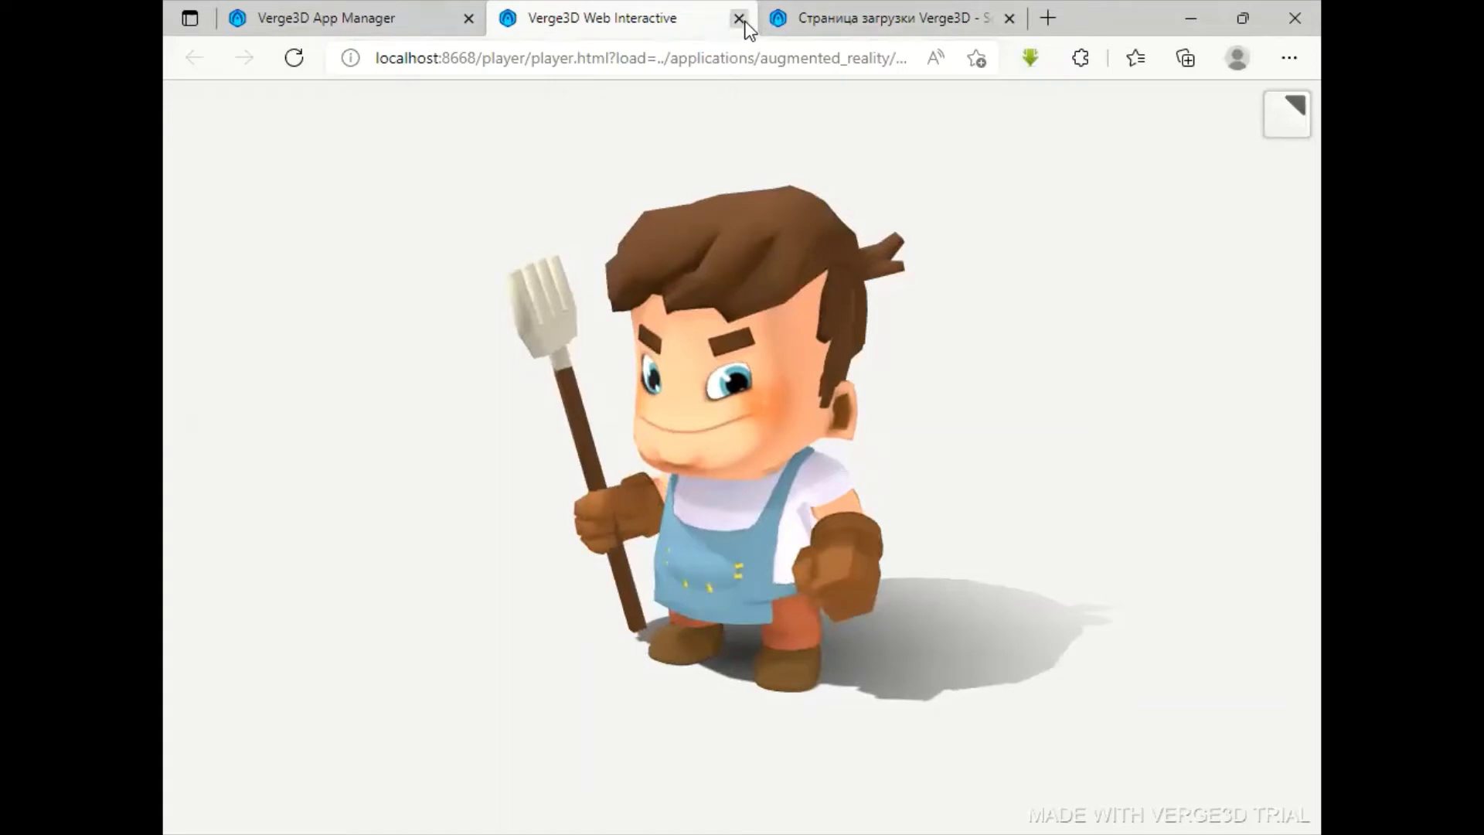
{"action": "key", "text": "ctrl+w"}
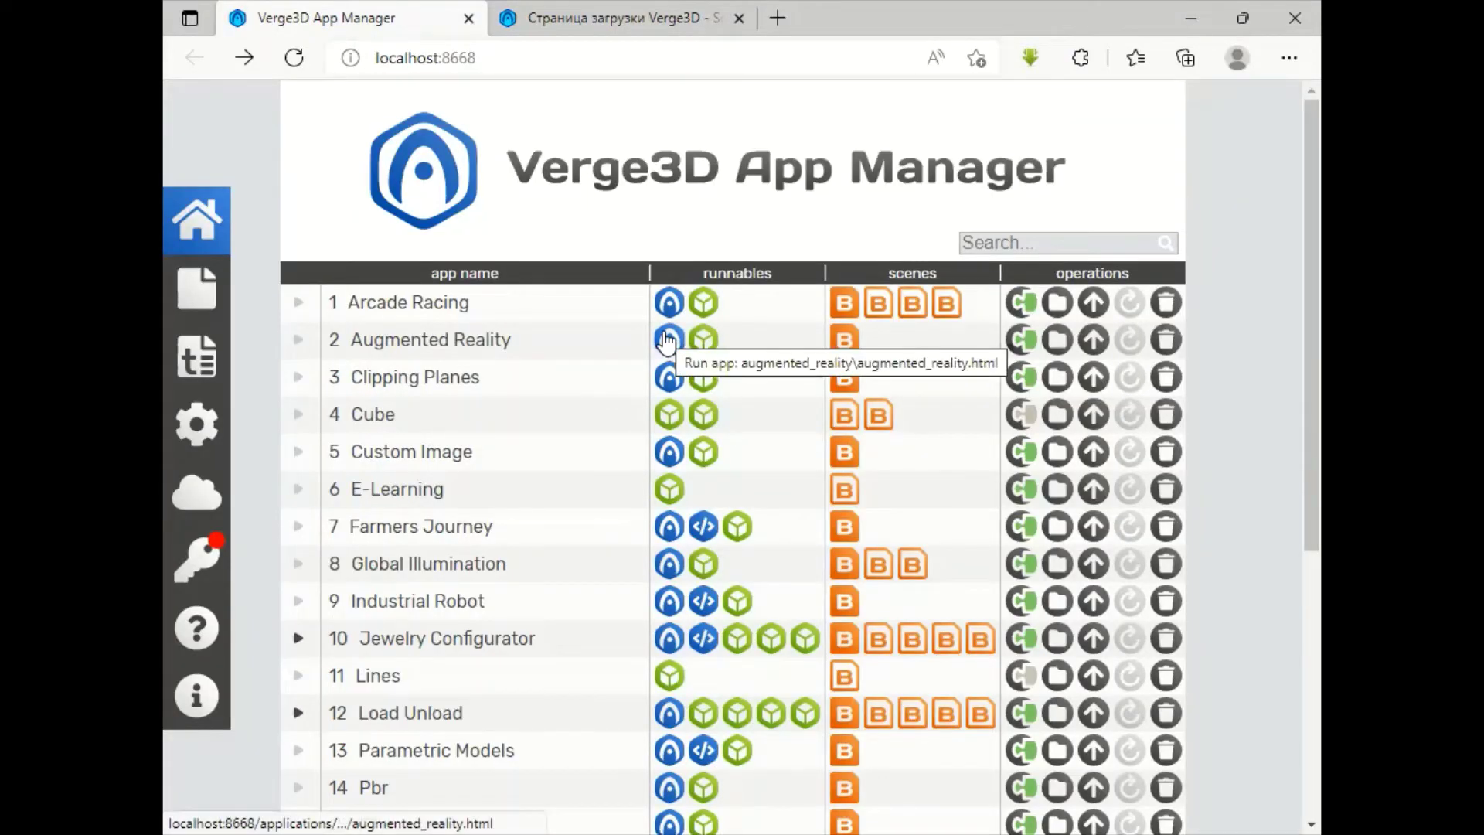
Step: Run the Augmented Reality app, opening augmented_reality.html with the animated farmer
{"action": "left_click", "coordinate": [666, 340]}
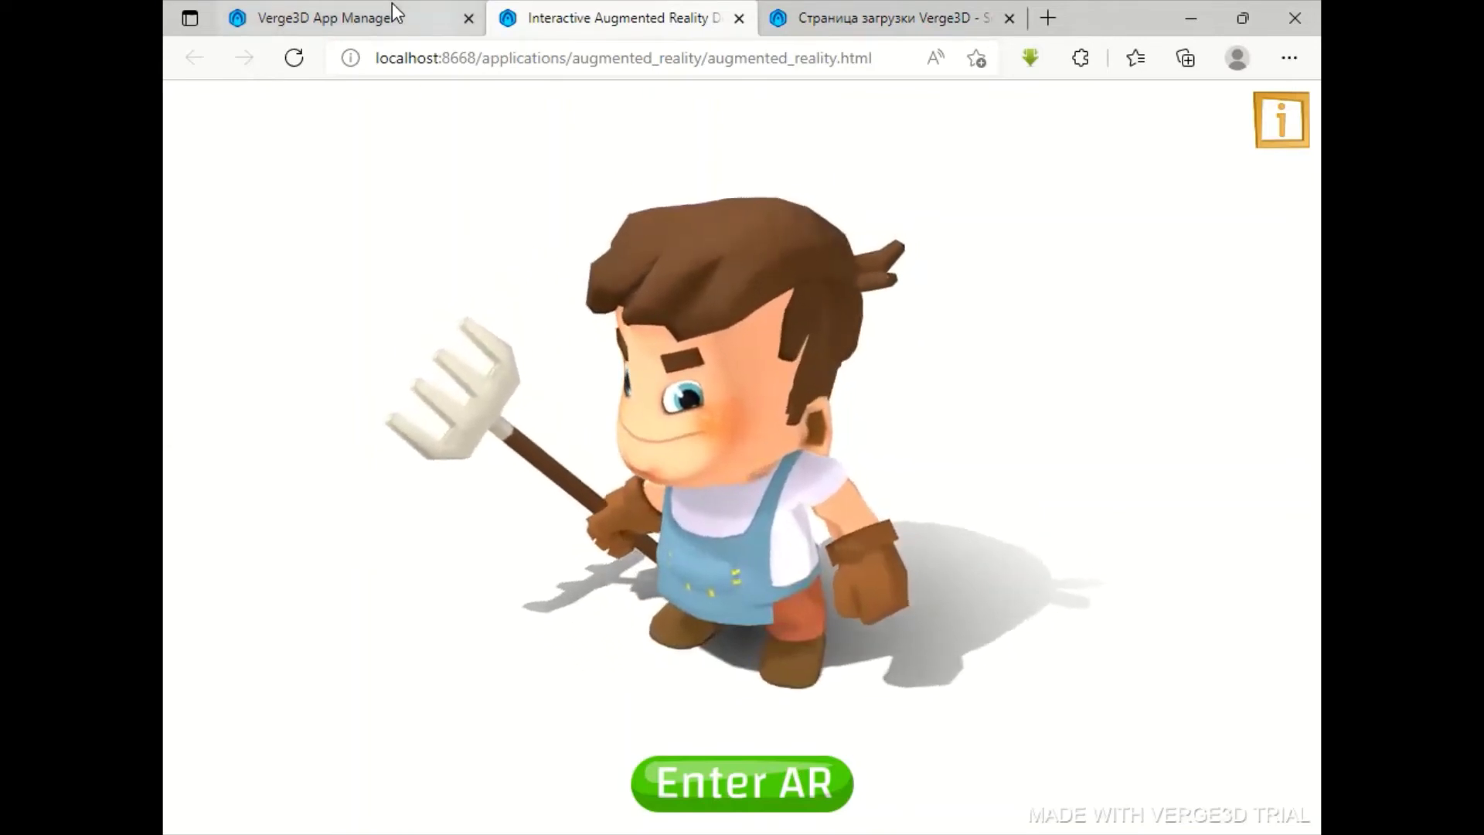
Step: Close the Interactive Augmented Reality demo tab to return to App Manager
{"action": "left_click", "coordinate": [739, 17]}
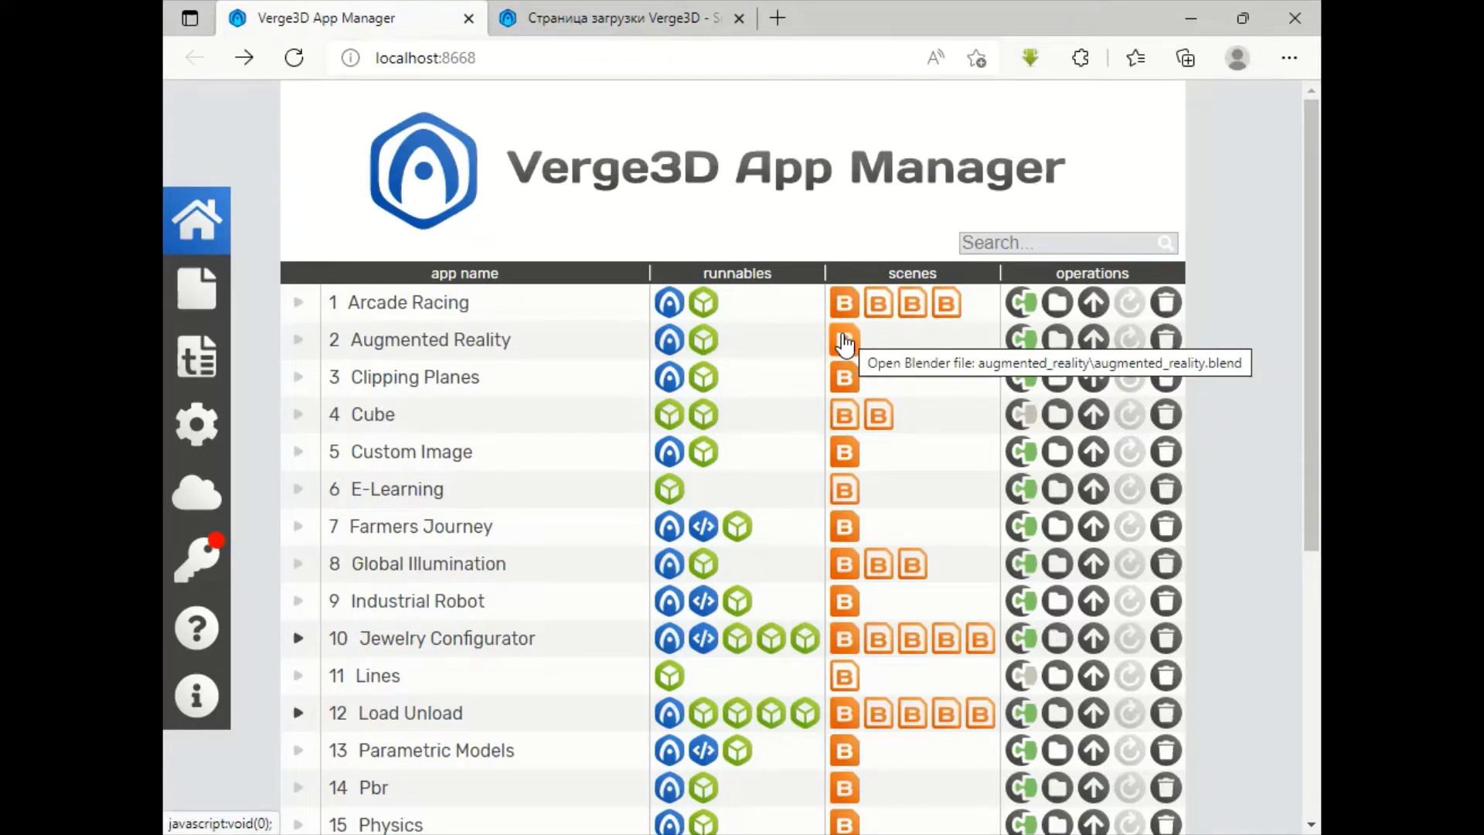
Step: Open augmented_reality.blend in Blender, zoom out, and scroll the header to reveal Sneak Peek
{"action": "left_click", "coordinate": [845, 343]}
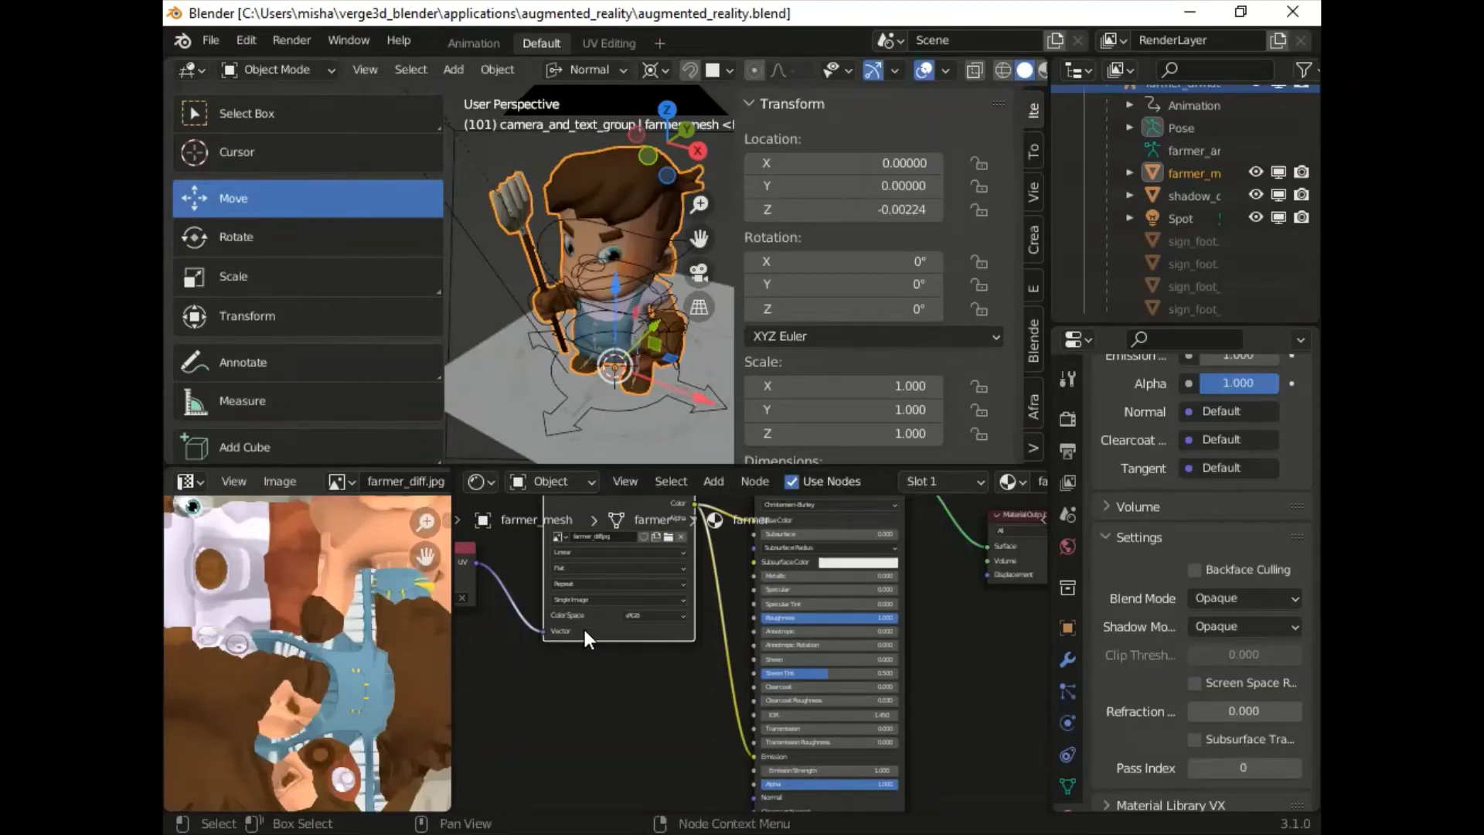
{"action": "scroll", "coordinate": [580, 396], "scroll_direction": "down", "scroll_amount": 2}
{"action": "scroll", "coordinate": [579, 396], "scroll_direction": "down", "scroll_amount": 2}
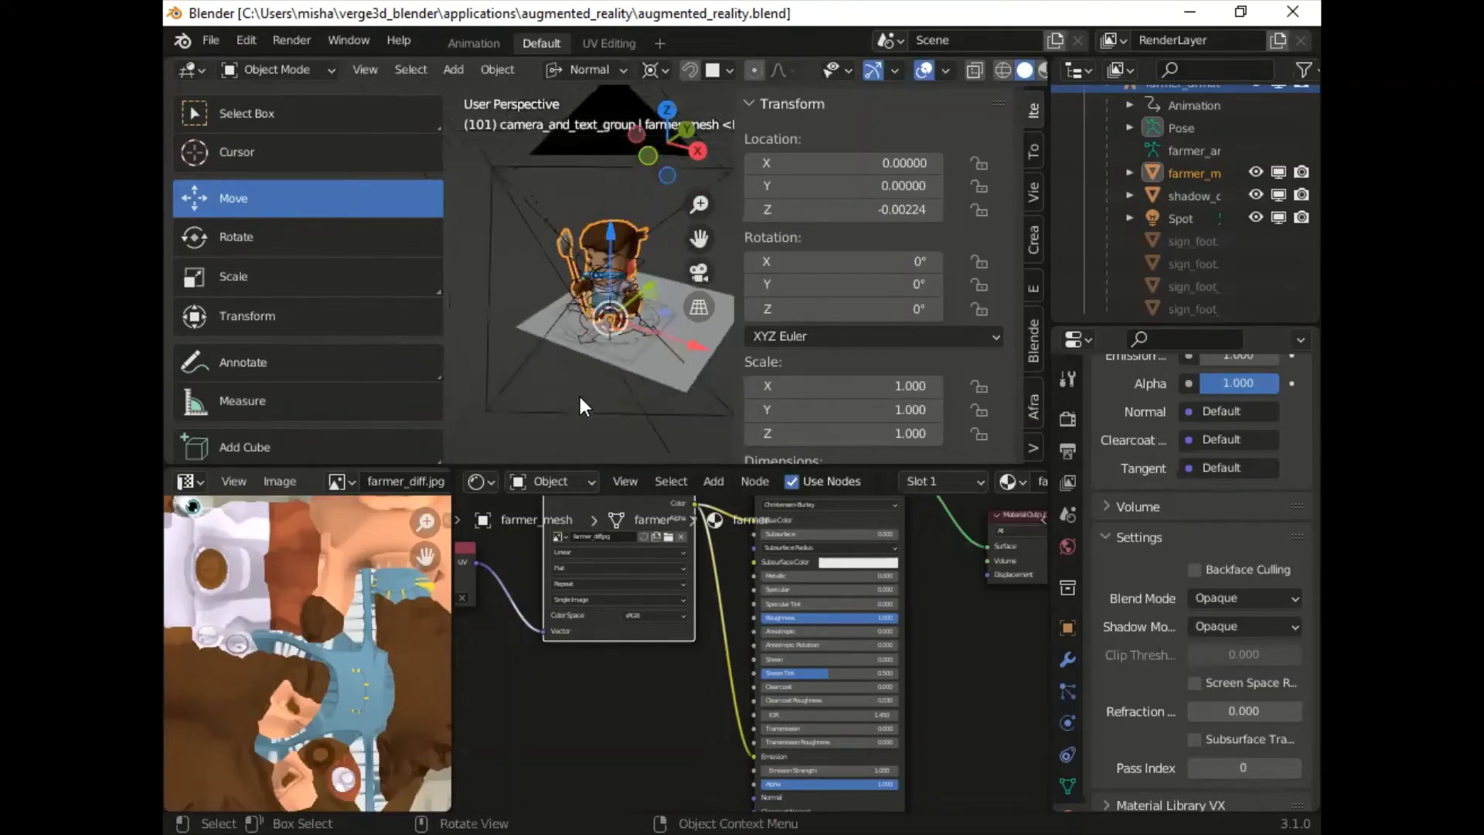
{"action": "scroll", "coordinate": [579, 406], "scroll_direction": "down", "scroll_amount": 2}
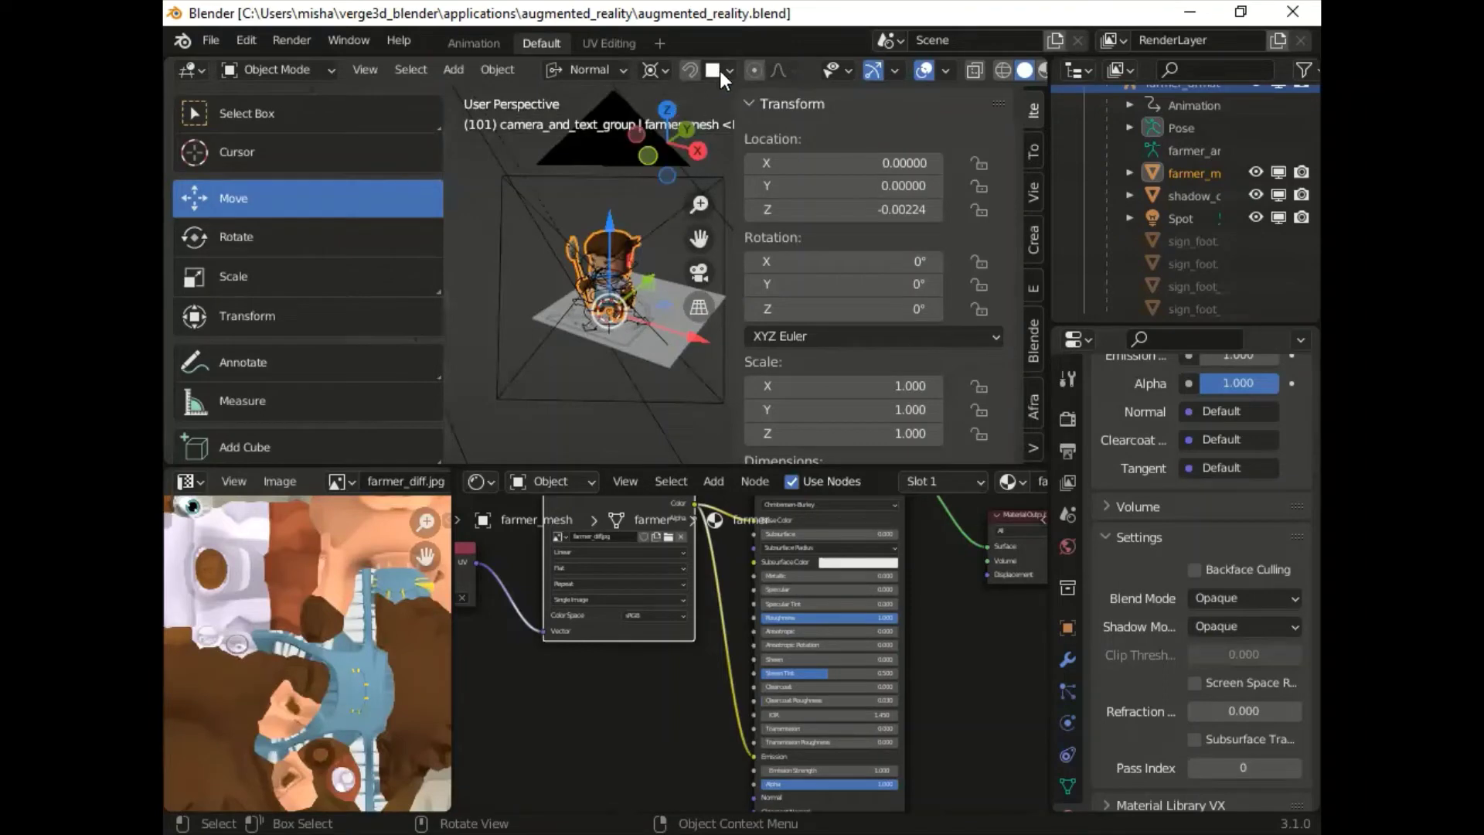
{"action": "scroll", "coordinate": [719, 71], "scroll_direction": "down", "scroll_amount": 3}
{"action": "scroll", "coordinate": [720, 70], "scroll_direction": "down", "scroll_amount": 2}
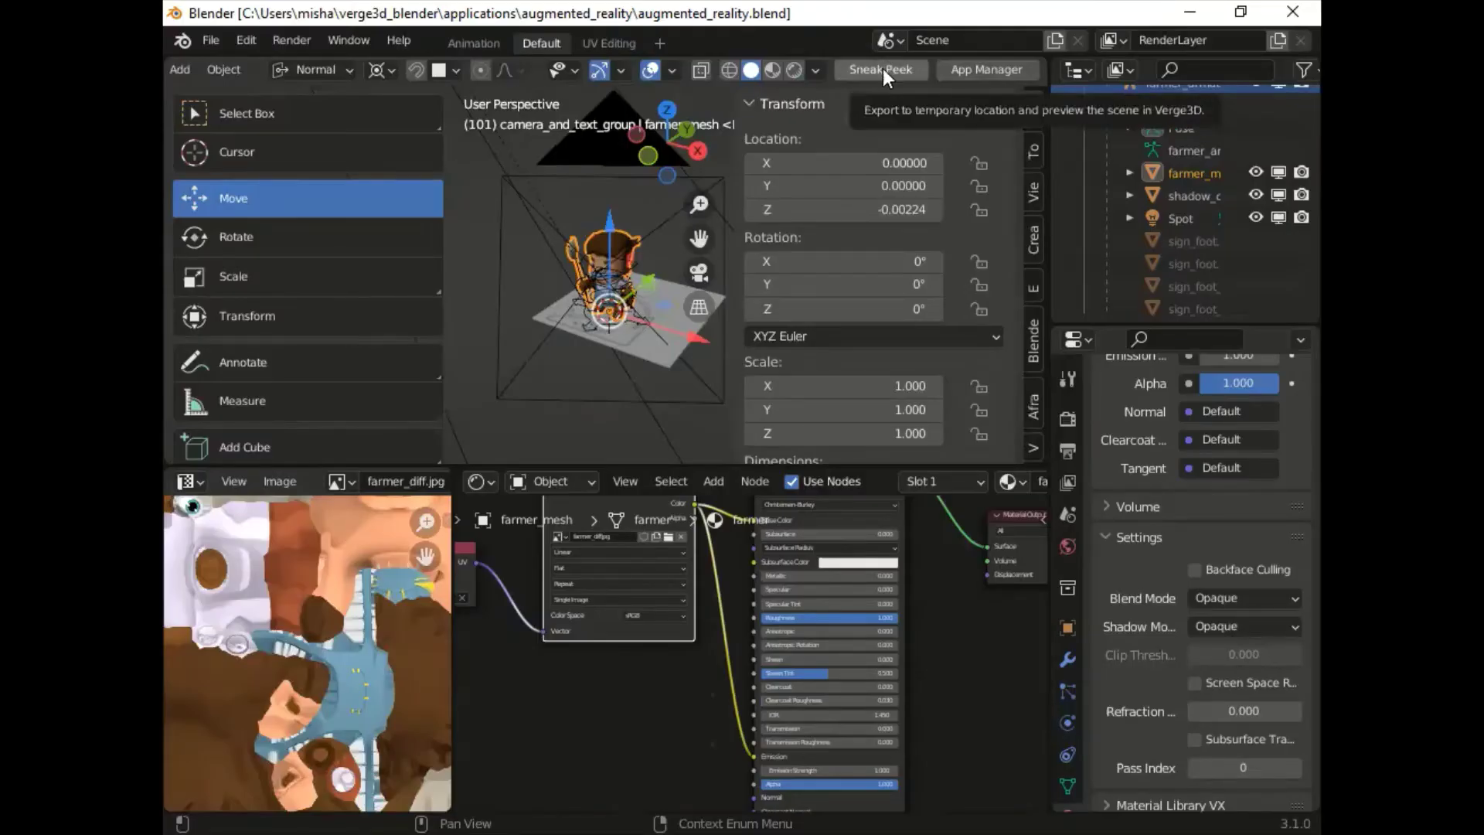
Step: Preview the farmer scene with Sneak Peek, orbit it, then return to the App Manager tab
{"action": "left_click", "coordinate": [881, 69]}
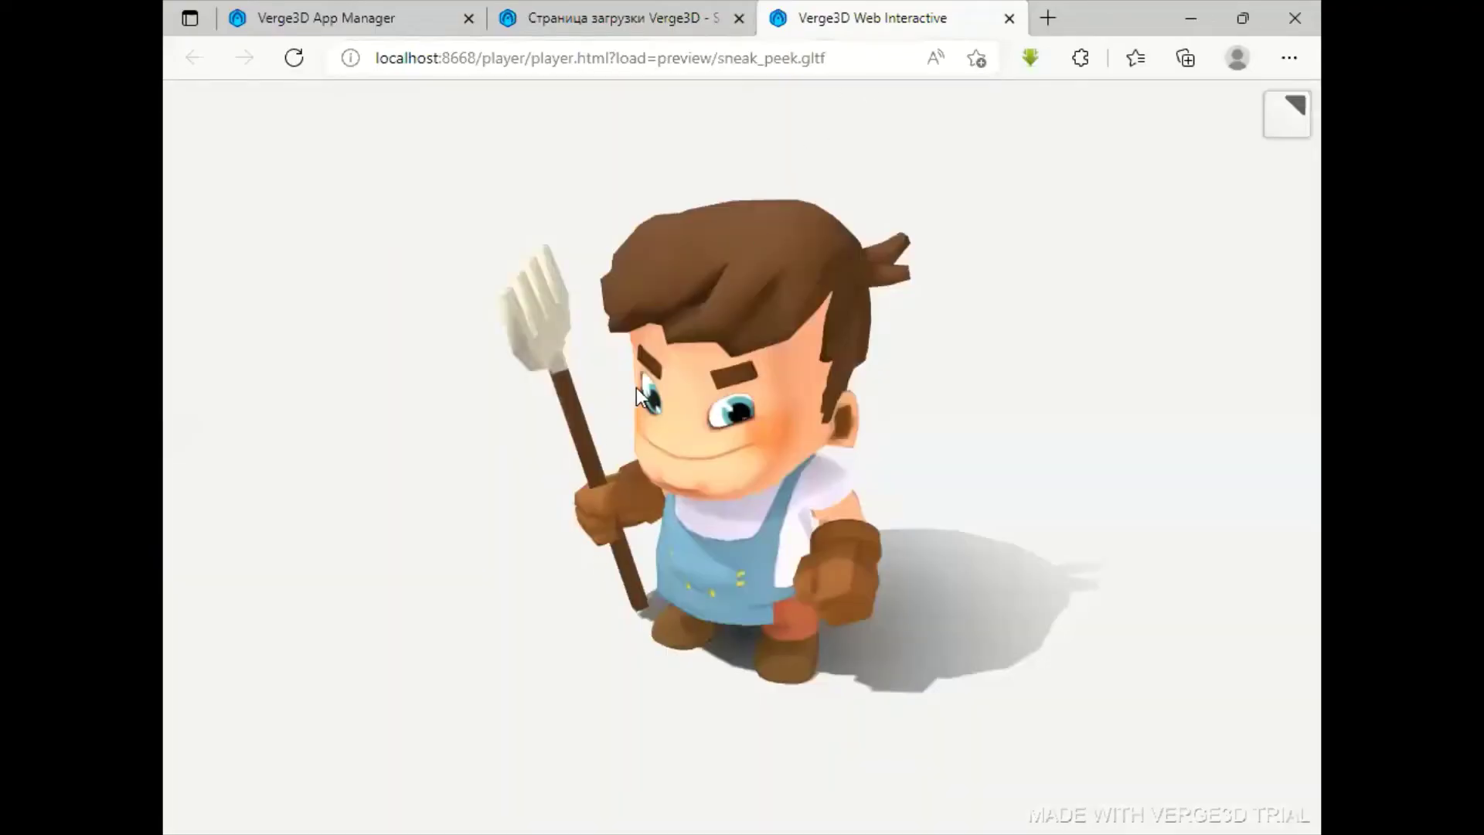
{"action": "mouse_move", "coordinate": [636, 388]}
{"action": "left_mouse_down"}
{"action": "mouse_move", "coordinate": [844, 511]}
{"action": "mouse_move", "coordinate": [717, 258]}
{"action": "mouse_move", "coordinate": [516, 186]}
{"action": "mouse_move", "coordinate": [421, 298]}
{"action": "mouse_move", "coordinate": [602, 261]}
{"action": "mouse_move", "coordinate": [804, 335]}
{"action": "mouse_move", "coordinate": [815, 293]}
{"action": "left_mouse_up"}
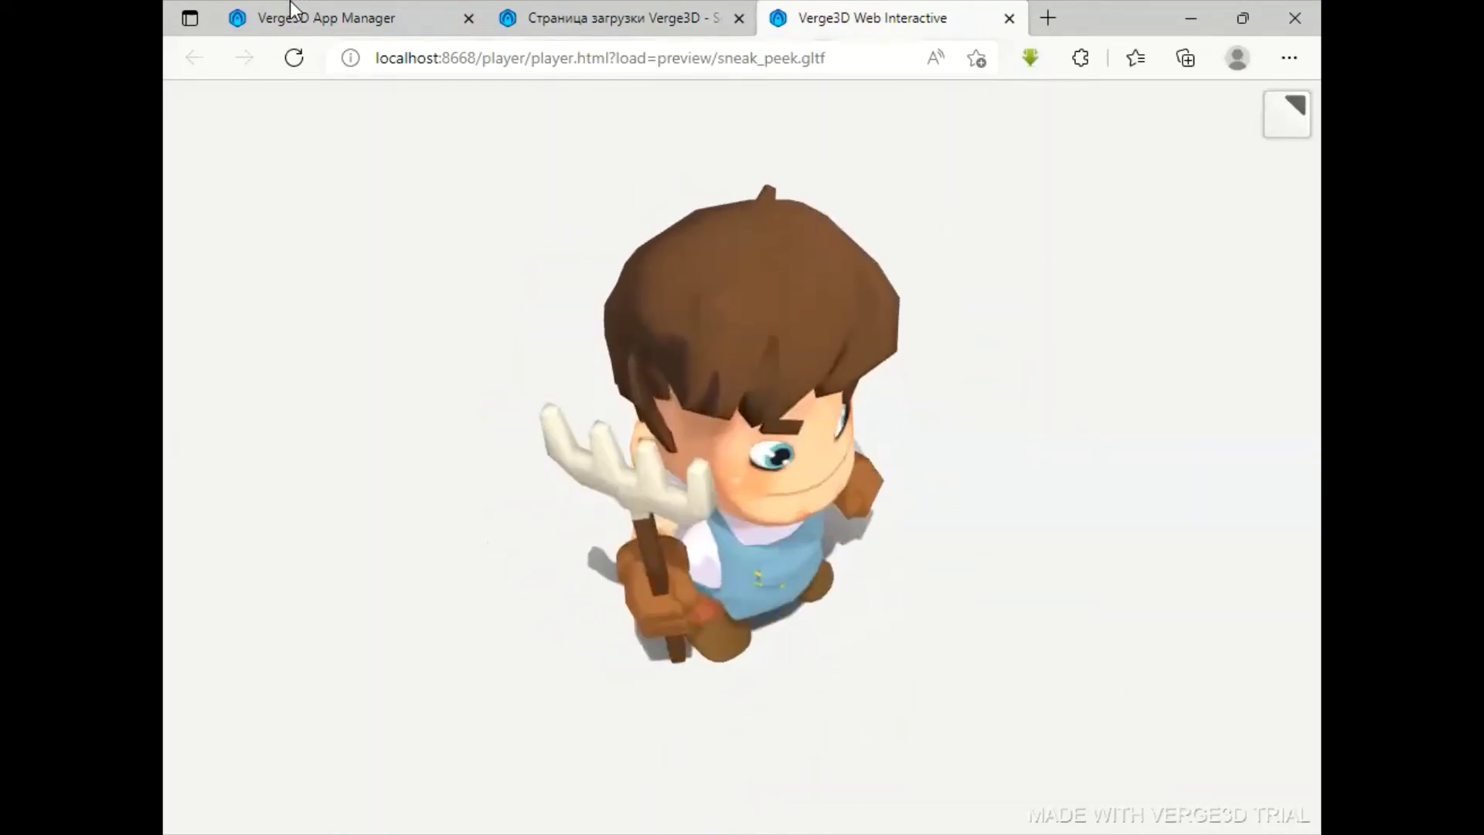
{"action": "left_click", "coordinate": [317, 10]}
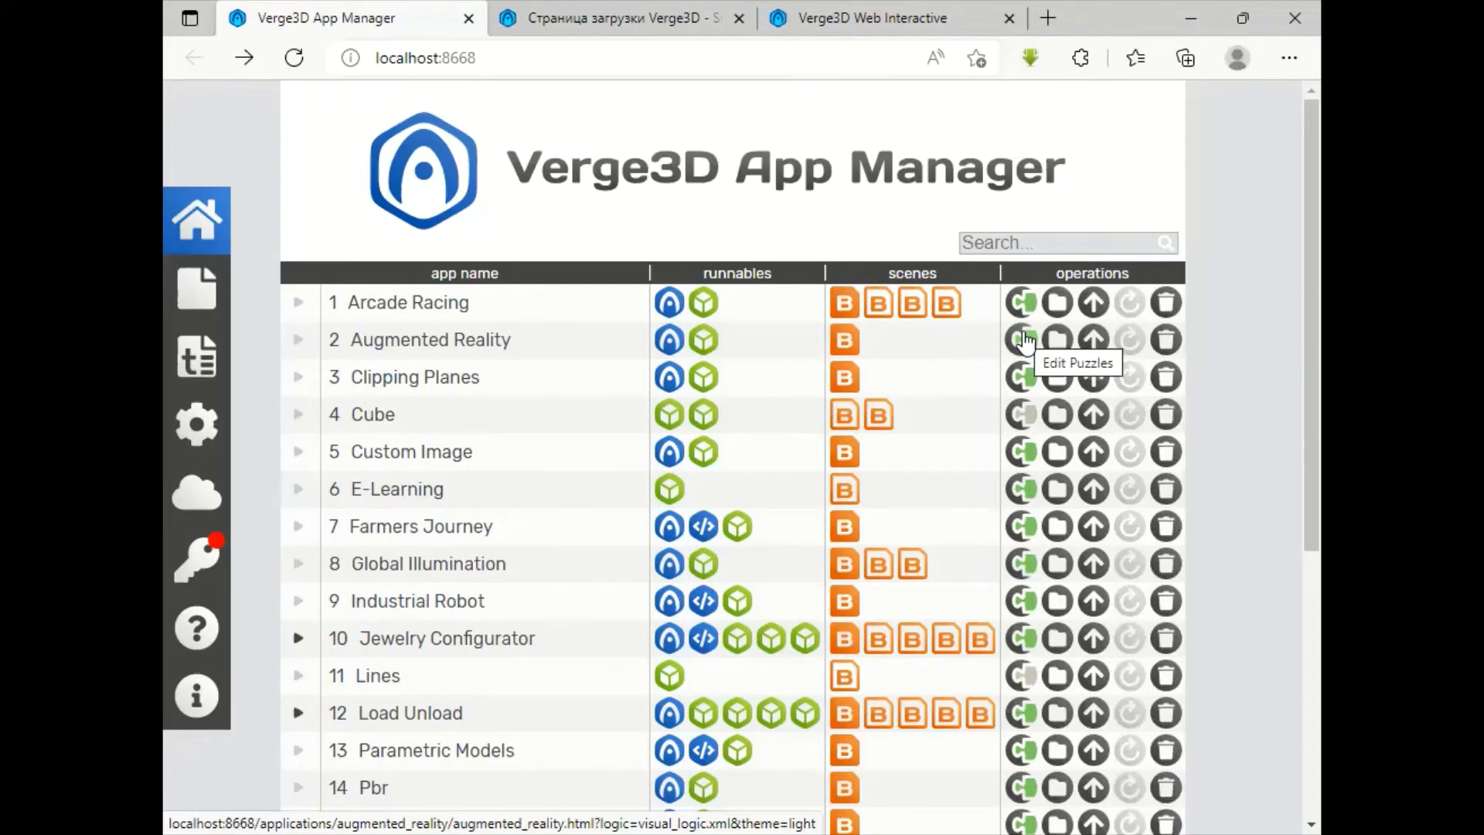
Step: Open the Augmented Reality app in Puzzles, zoomed out and panned so all blocks fit
{"action": "left_click", "coordinate": [1024, 339]}
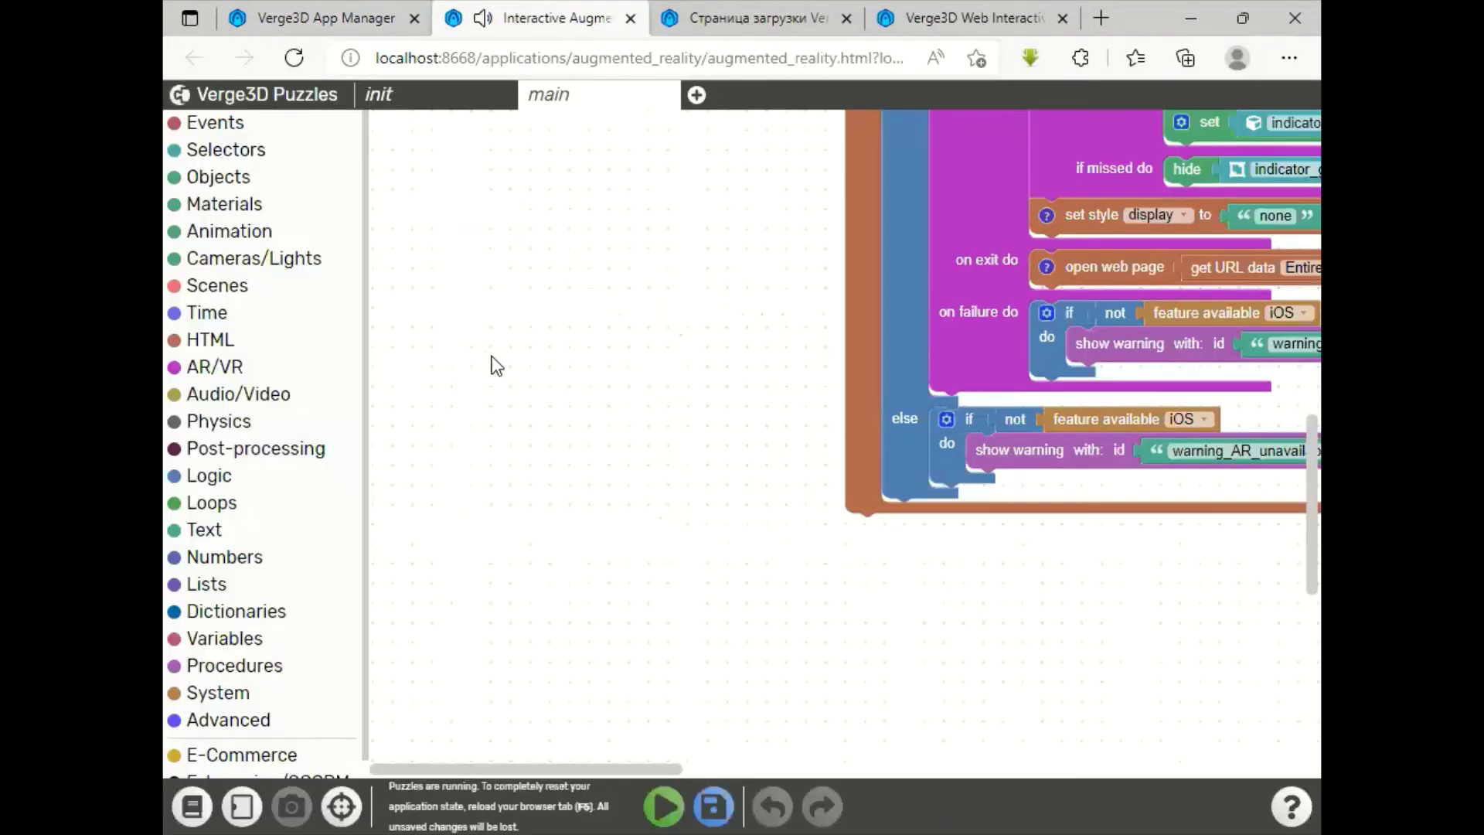
{"action": "scroll", "coordinate": [747, 395], "scroll_direction": "down", "scroll_amount": 1}
{"action": "scroll", "coordinate": [747, 394], "scroll_direction": "down", "scroll_amount": 2}
{"action": "scroll", "coordinate": [747, 394], "scroll_direction": "down", "scroll_amount": 2}
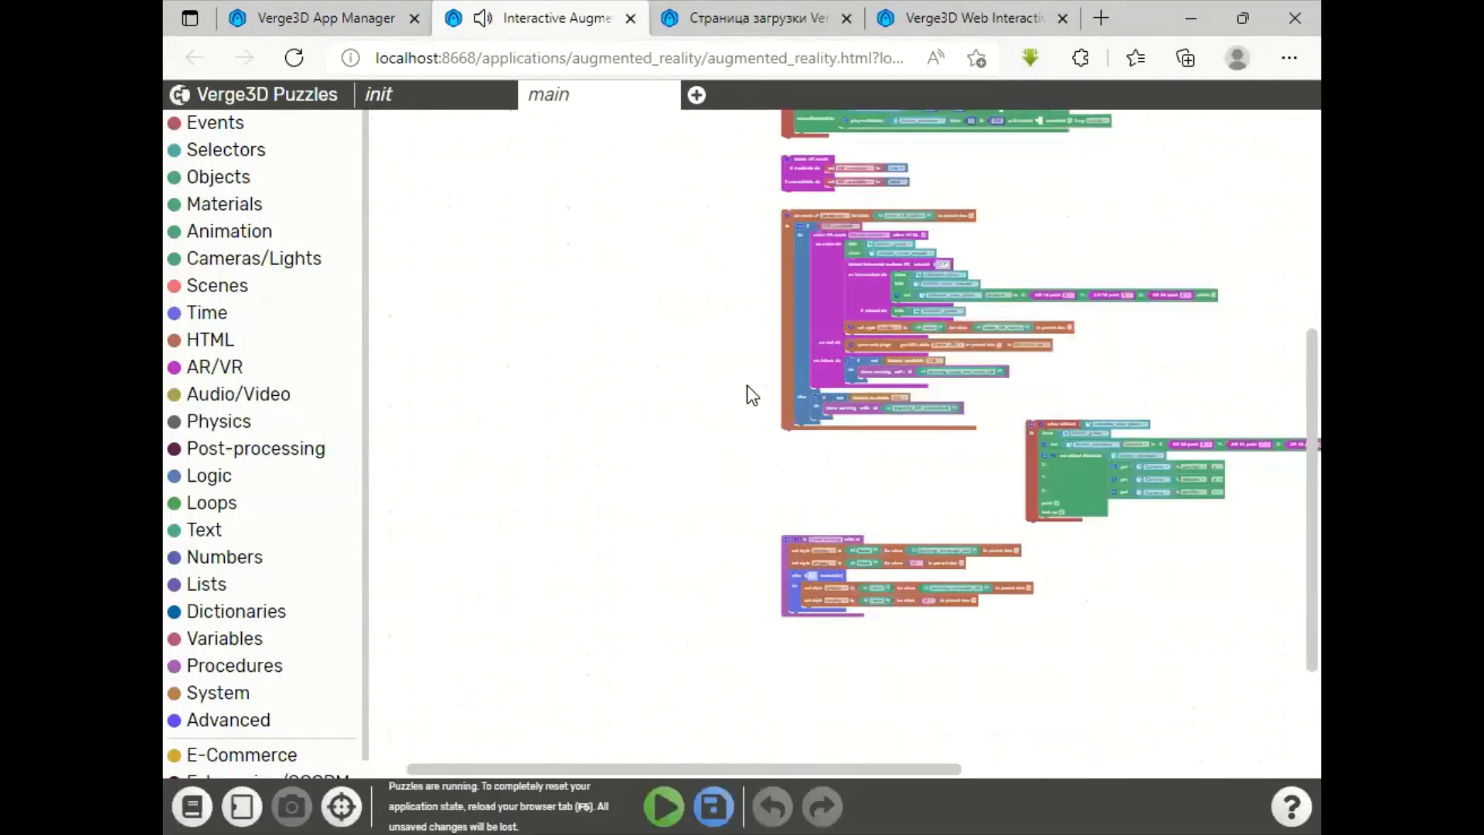
{"action": "mouse_move", "coordinate": [996, 457]}
{"action": "left_mouse_down"}
{"action": "mouse_move", "coordinate": [640, 562]}
{"action": "mouse_move", "coordinate": [634, 547]}
{"action": "left_mouse_up"}
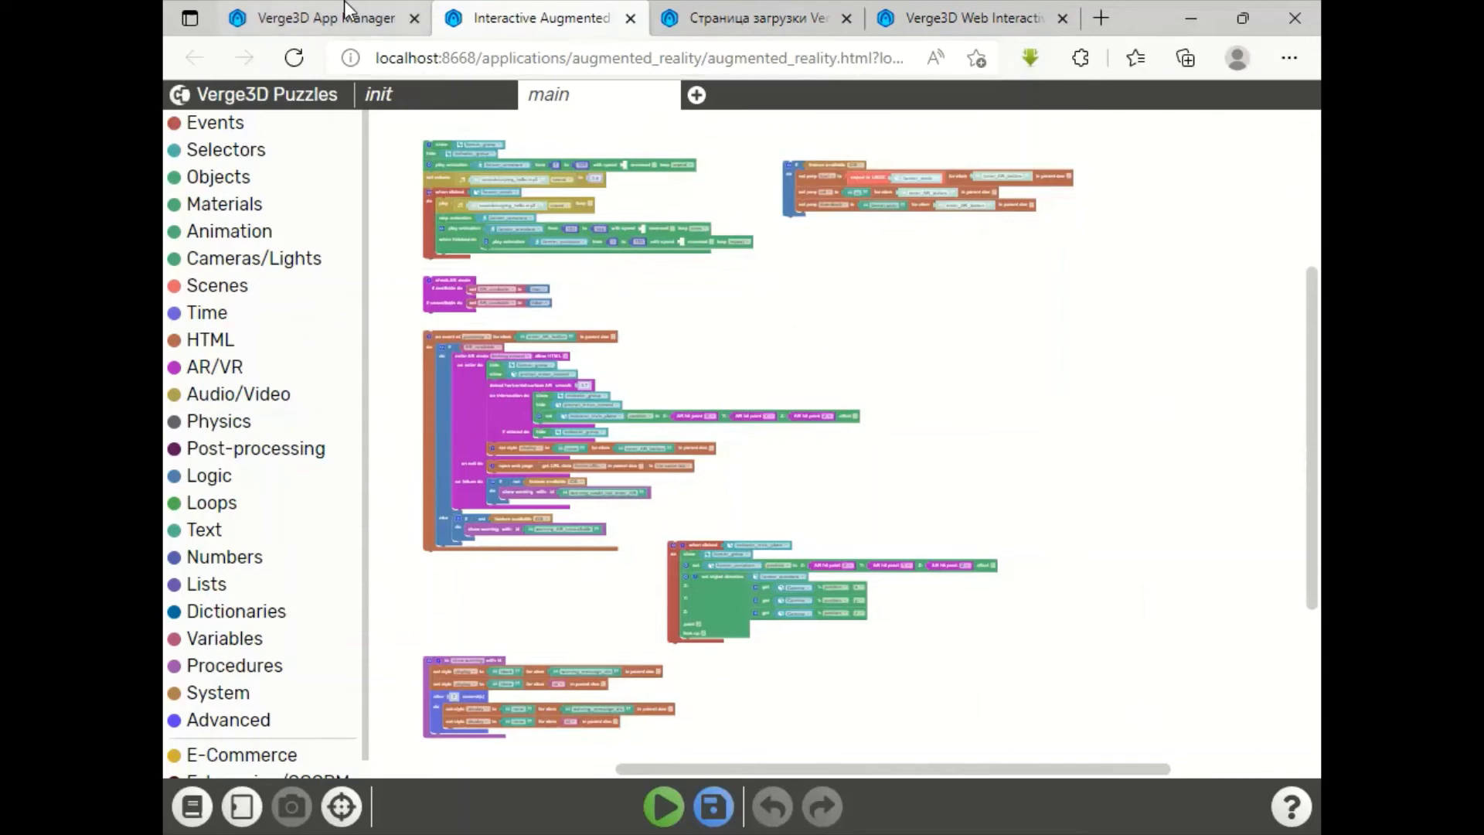
Step: Launch the Industrial Robot demo from App Manager after briefly viewing its details page
{"action": "left_click", "coordinate": [316, 22]}
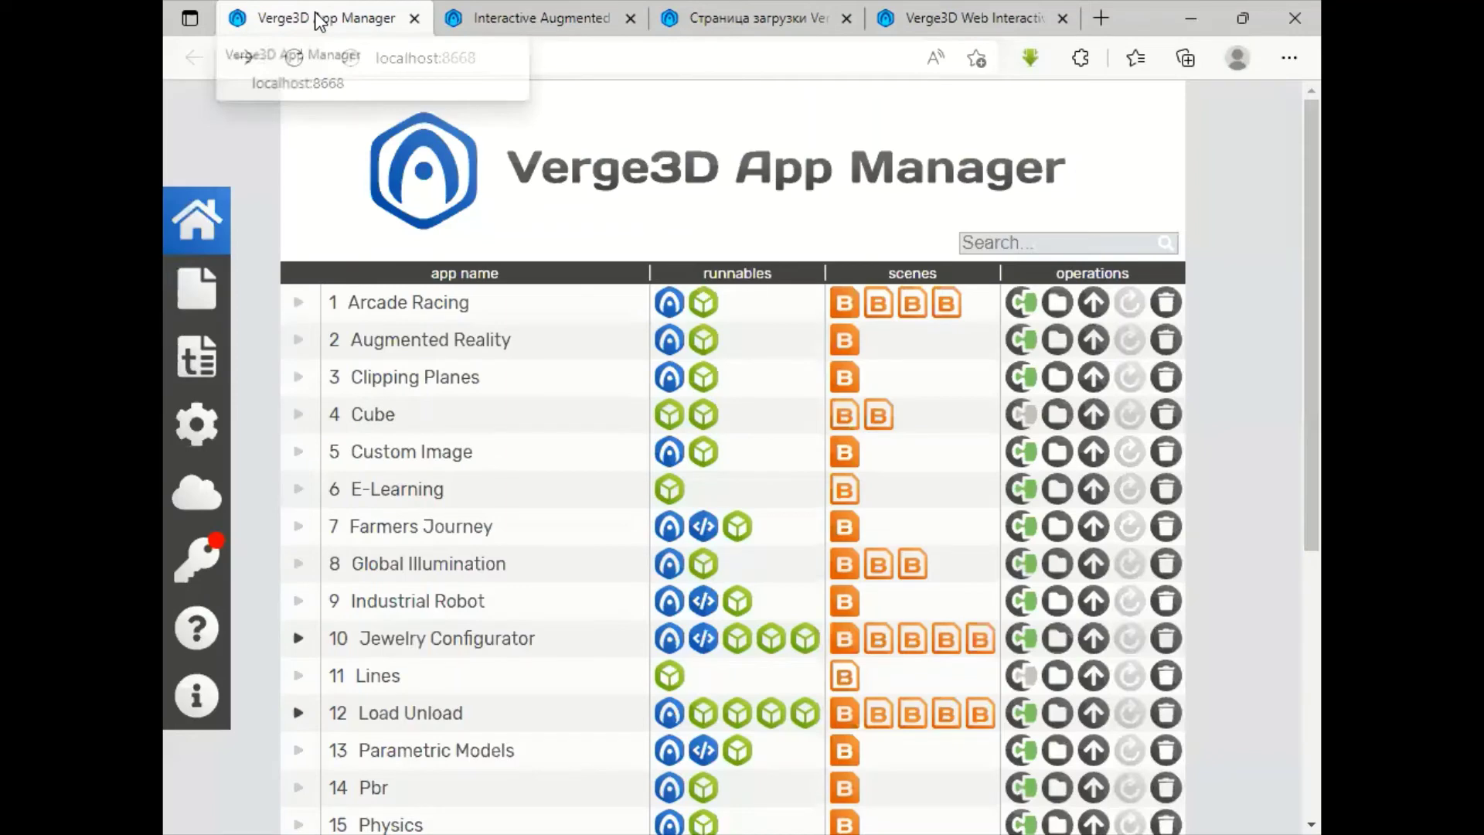
{"action": "left_click", "coordinate": [461, 602]}
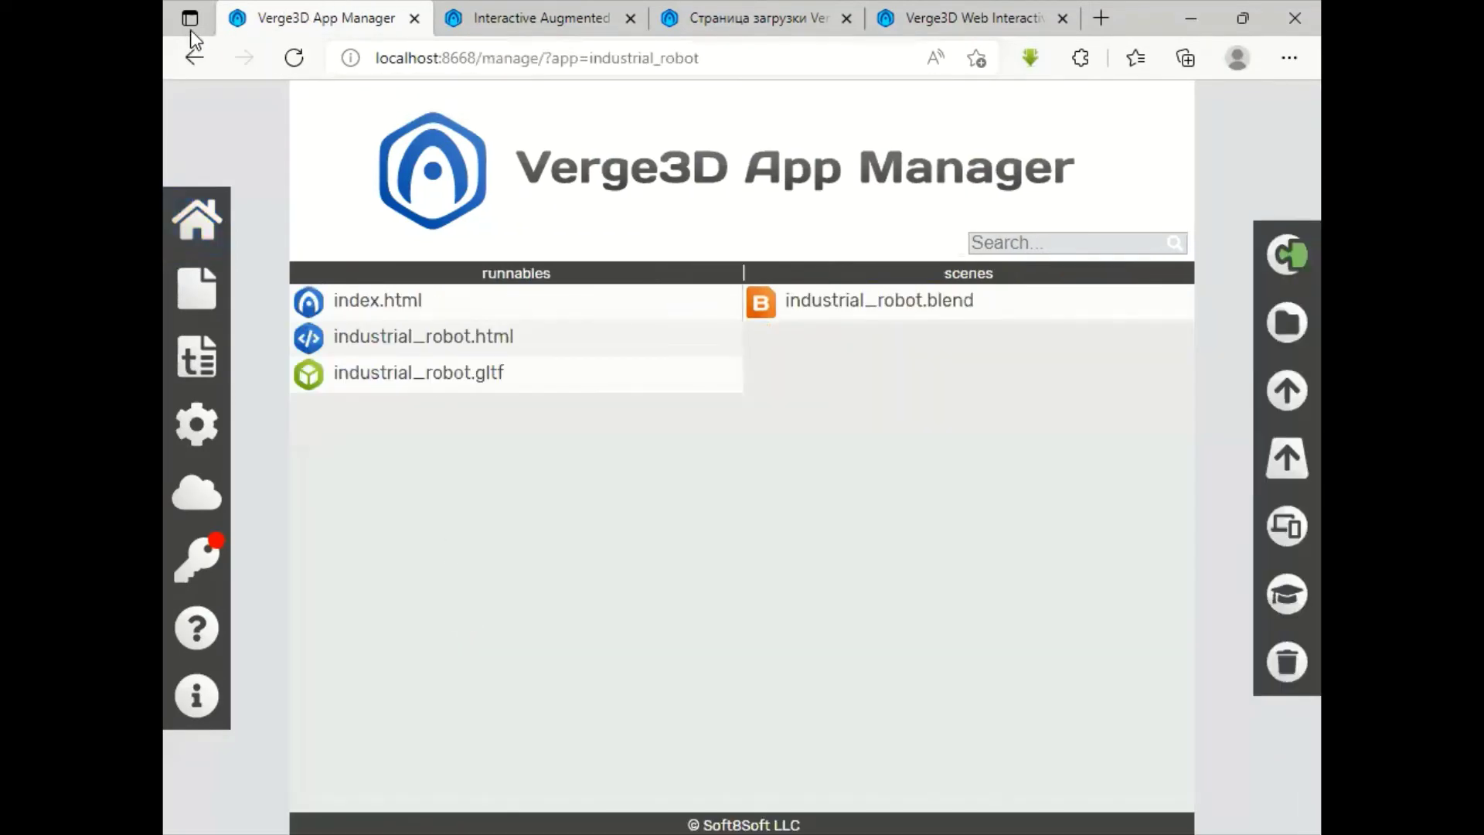
{"action": "left_click", "coordinate": [194, 62]}
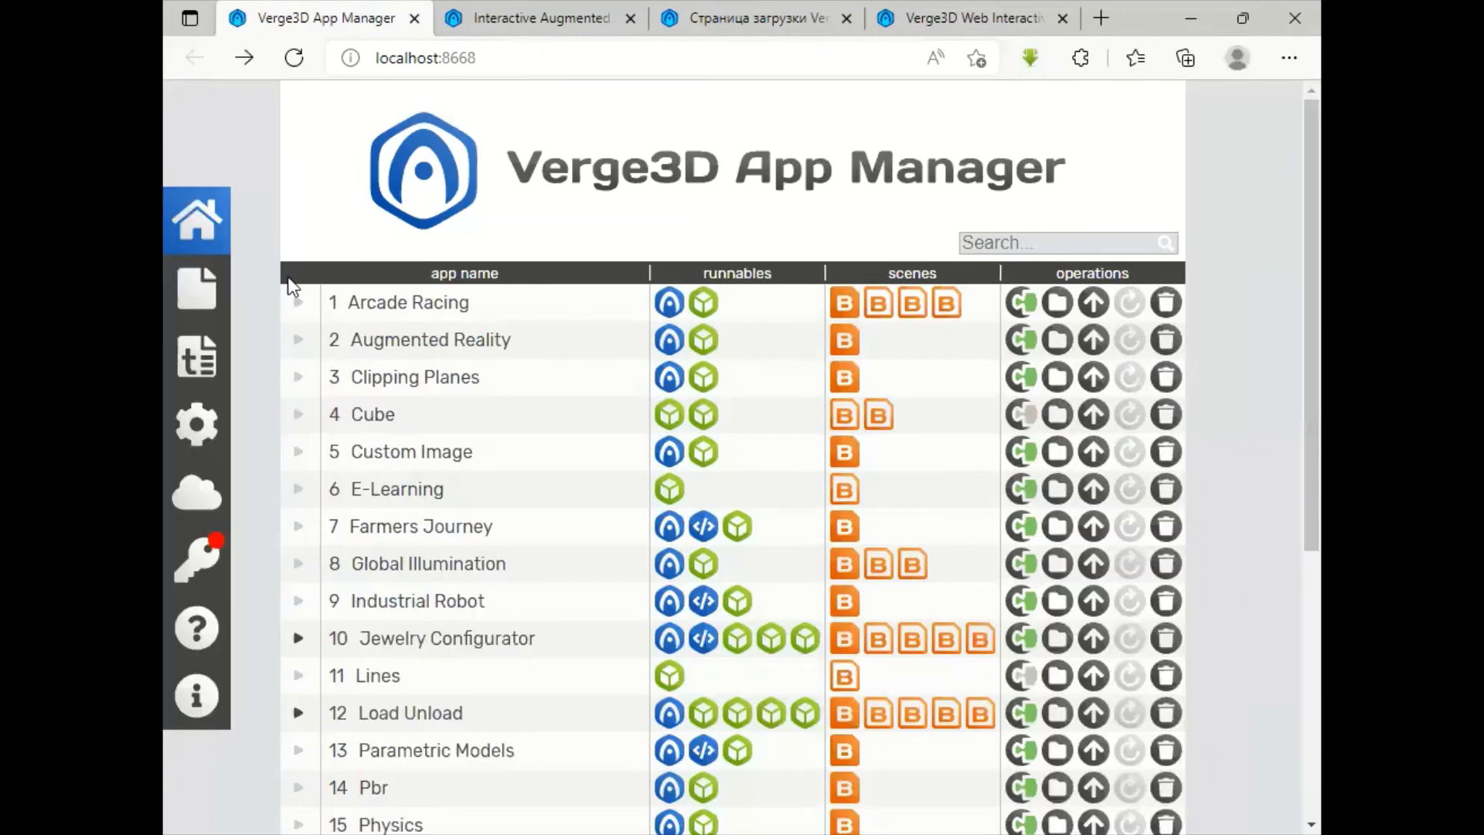
{"action": "left_click", "coordinate": [666, 602]}
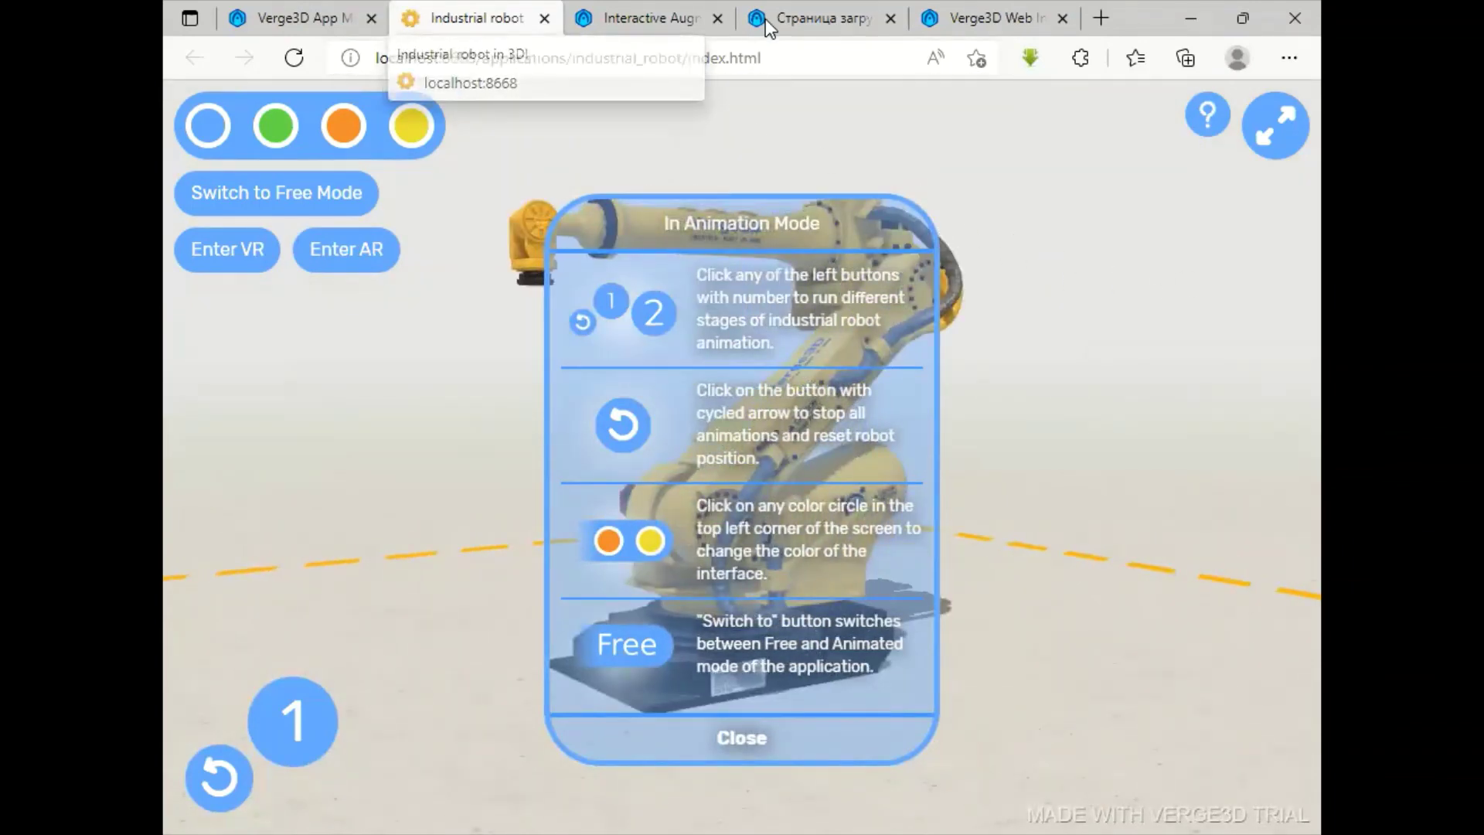
Step: Return from the Industrial Robot demo to the Interactive Augmented Reality Puzzles tab
{"action": "left_click", "coordinate": [635, 14]}
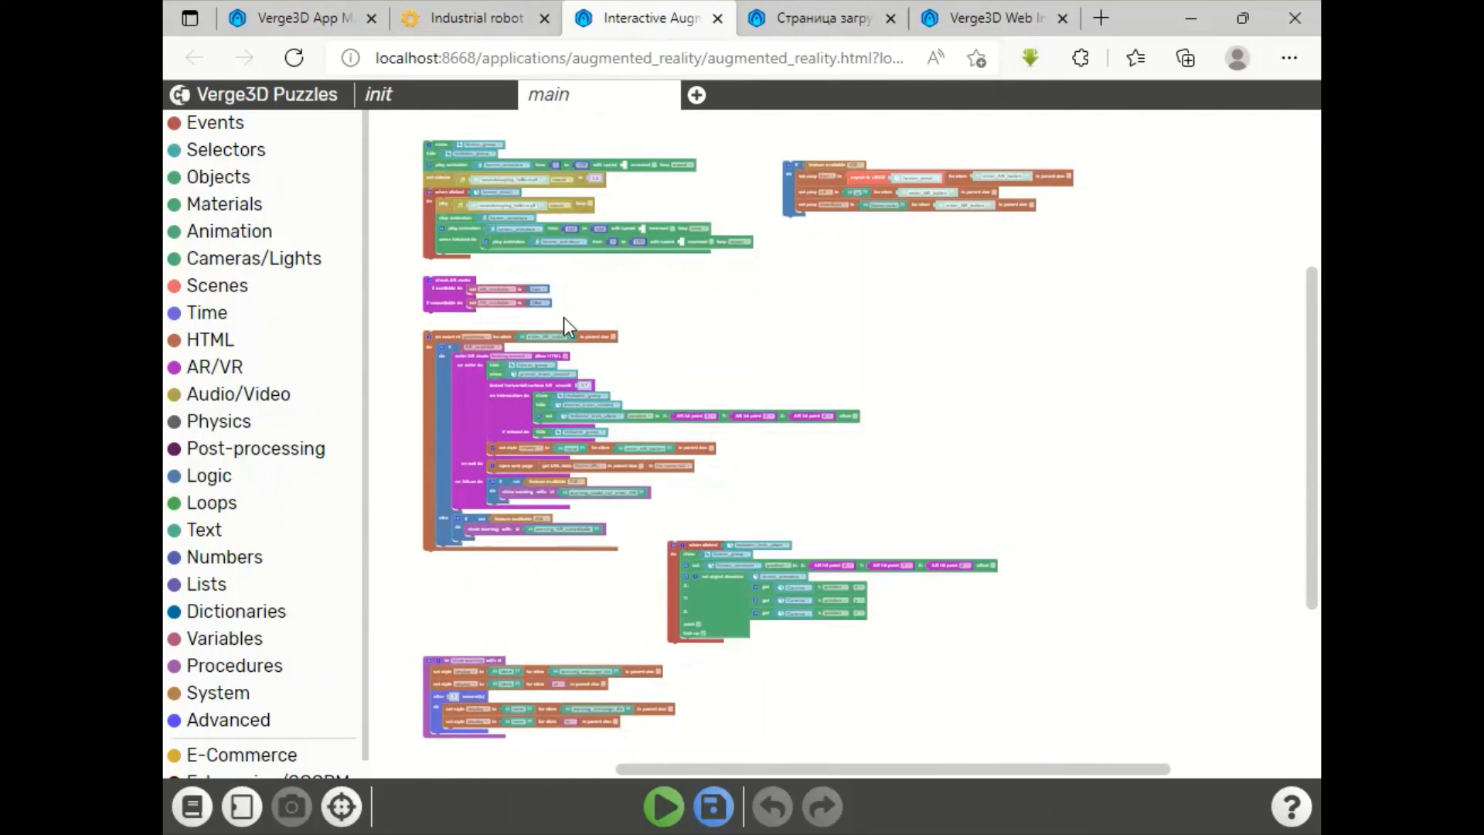
Step: Open the Objects category flyout in the Puzzles toolbox to show its blocks
{"action": "left_click", "coordinate": [175, 179]}
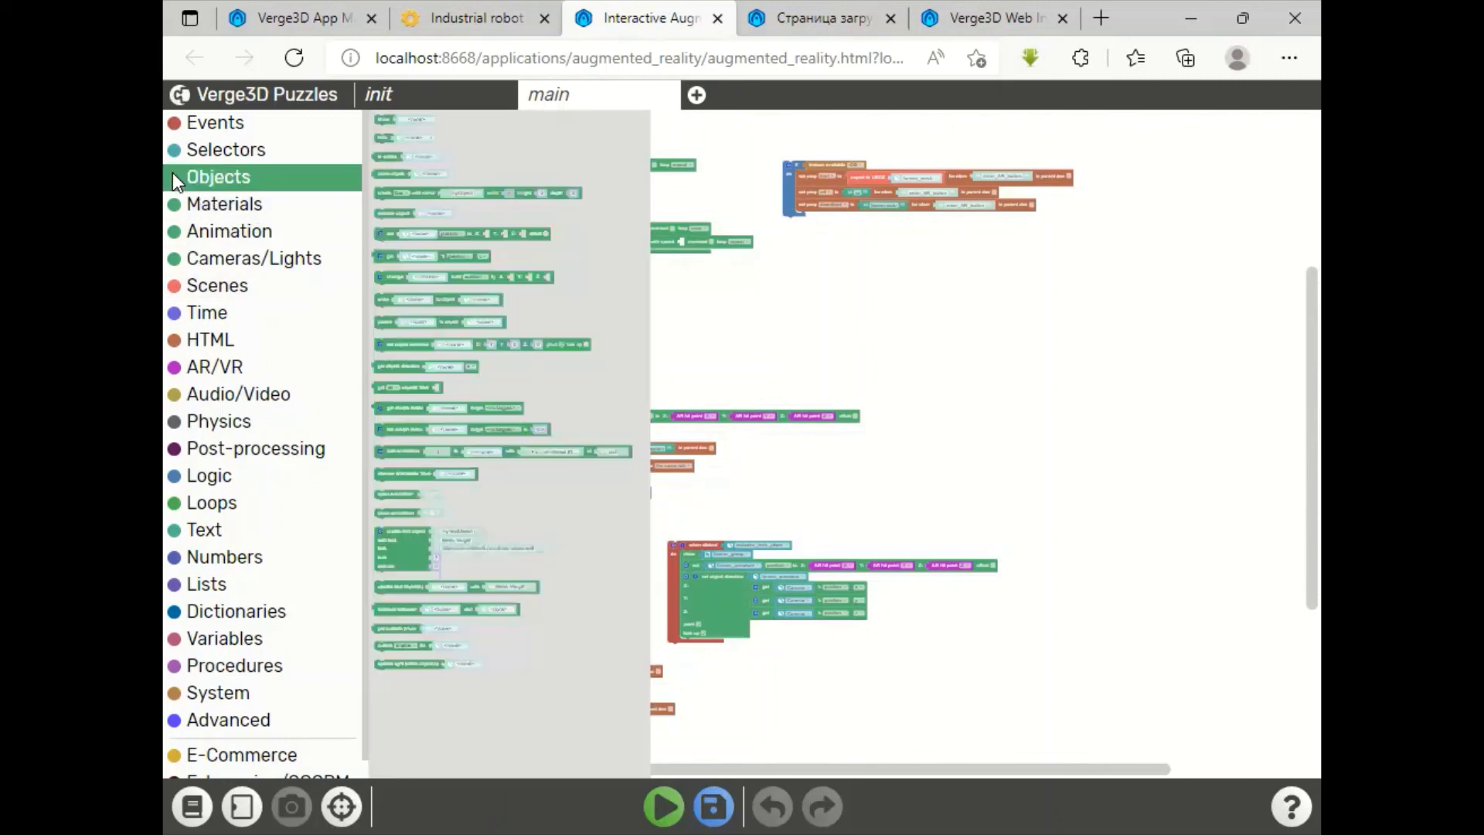